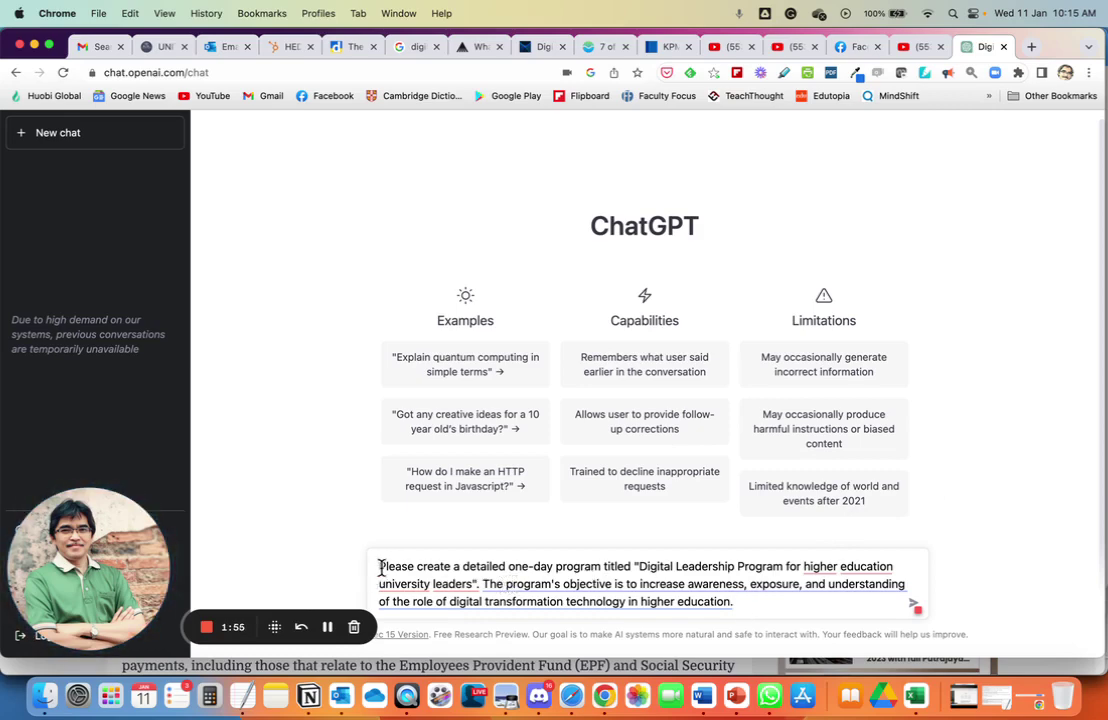
# Add a sentence at the end of the prompt beginning "The target audience are top management of the university"
pyautogui.moveTo(380, 567); pyautogui.dragTo(758, 600)
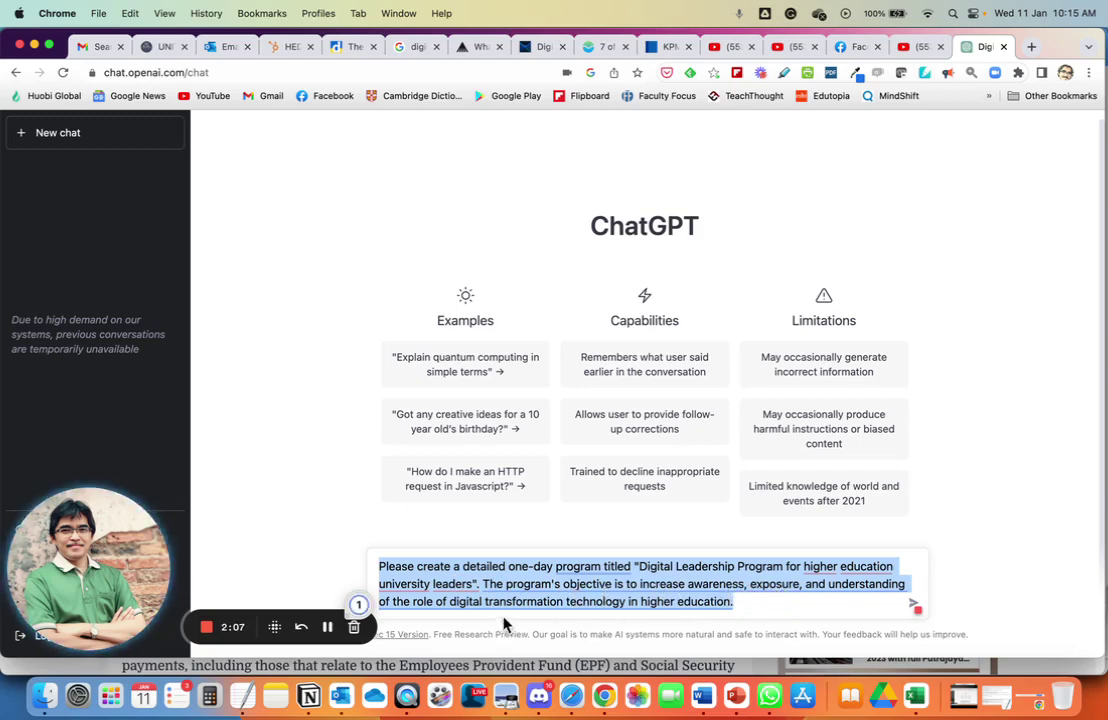
pyautogui.click(746, 604)
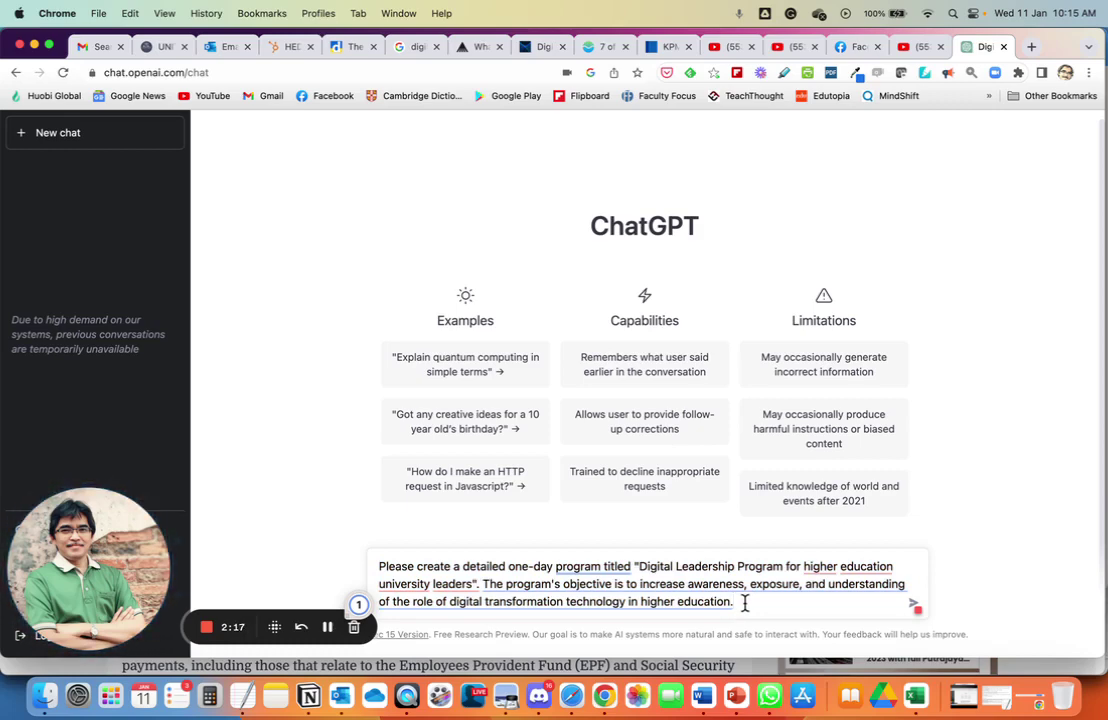
pyautogui.write('The tar')
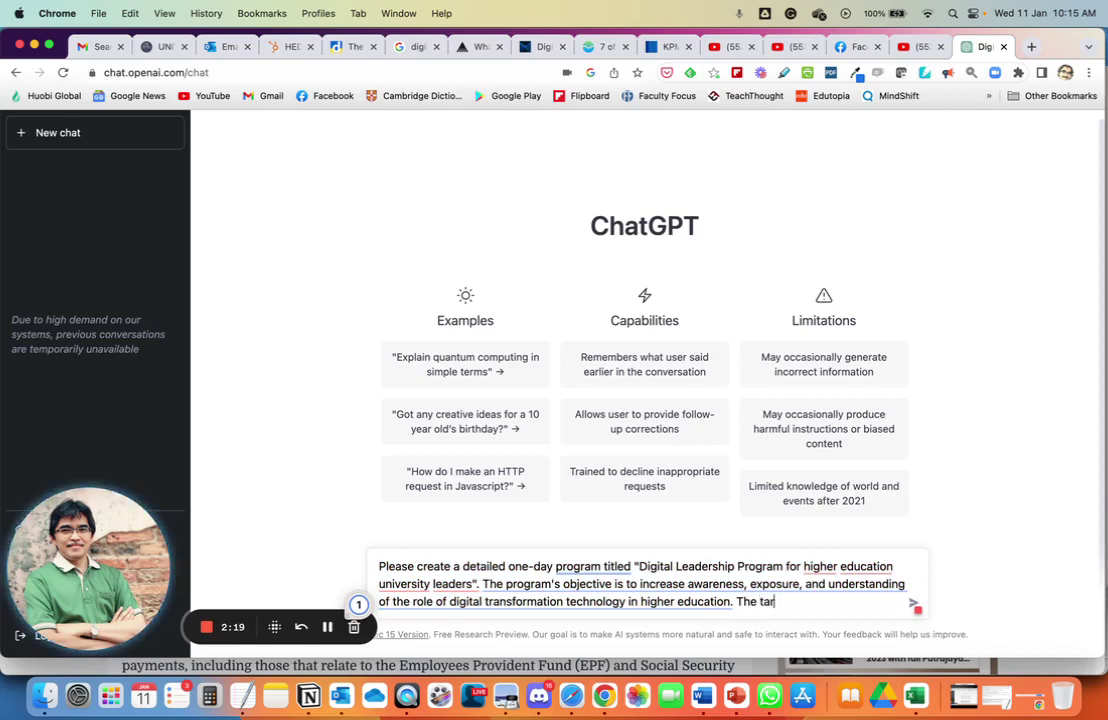
pyautogui.write('get gr')
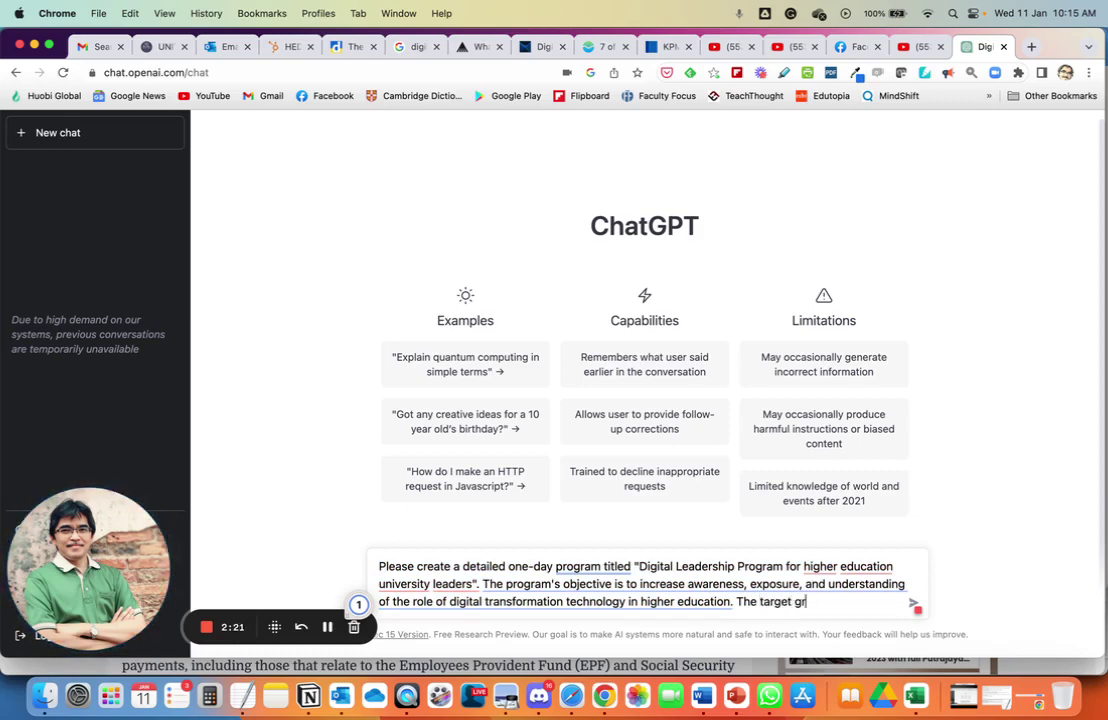
pyautogui.press('BackSpace')
pyautogui.press('BackSpace')
pyautogui.write('au')
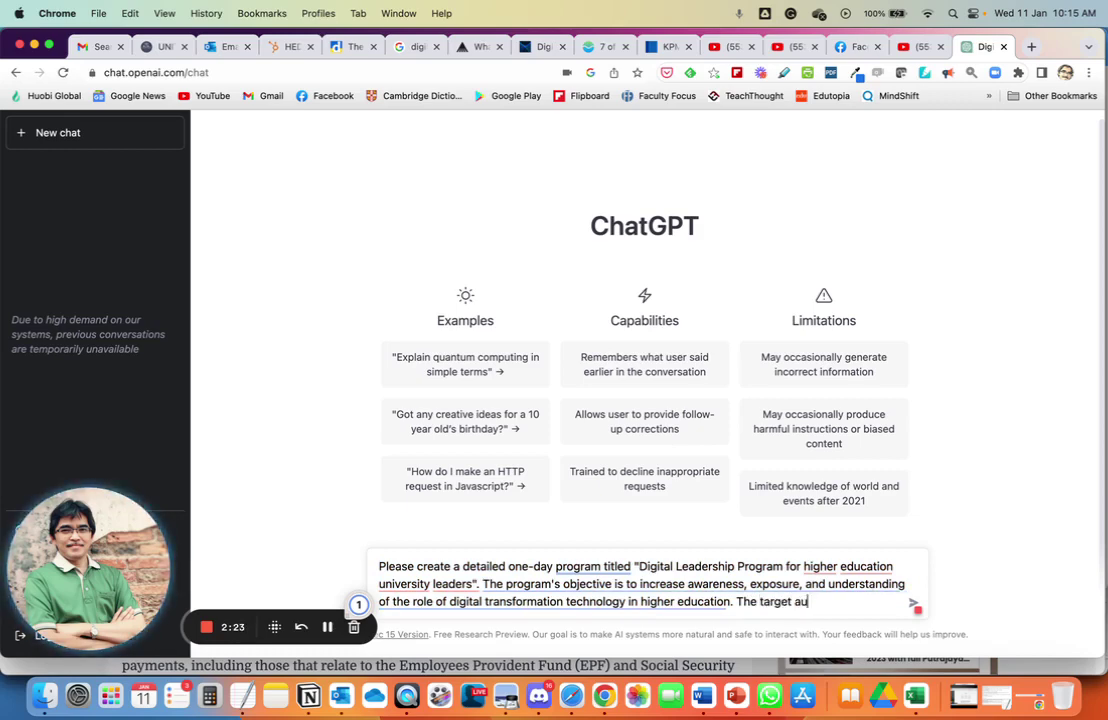
pyautogui.write('dience ')
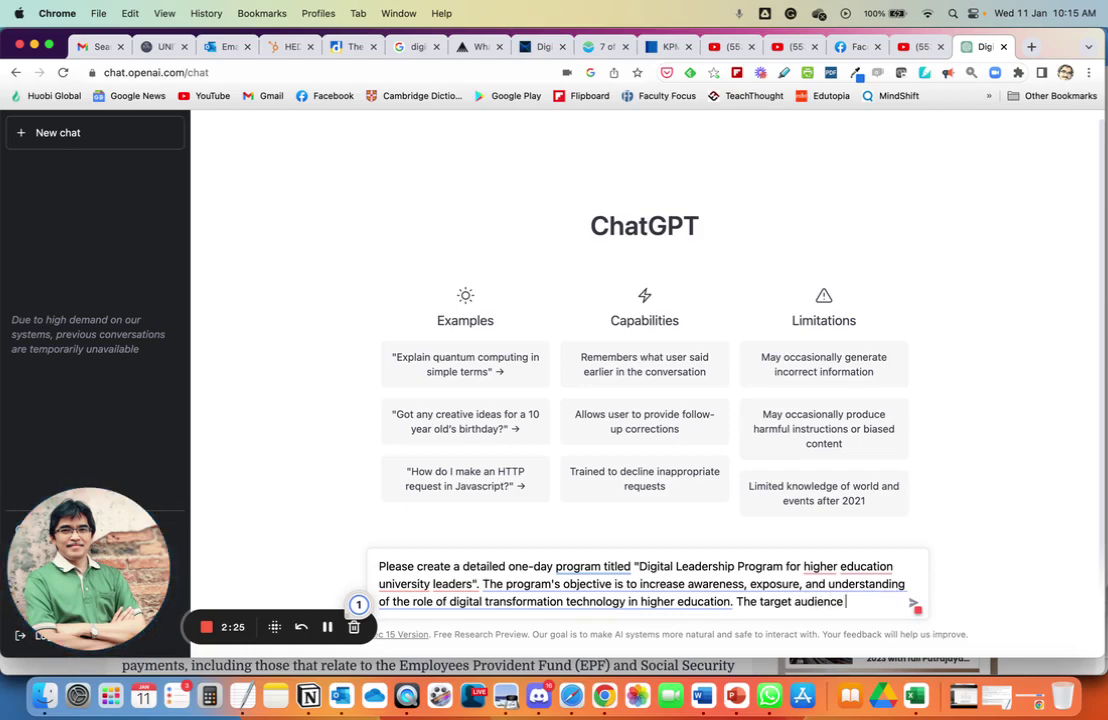
pyautogui.write('are')
pyautogui.write(' V')
pyautogui.write('i')
pyautogui.press('BackSpace')
pyautogui.press('BackSpace')
pyautogui.write('to')
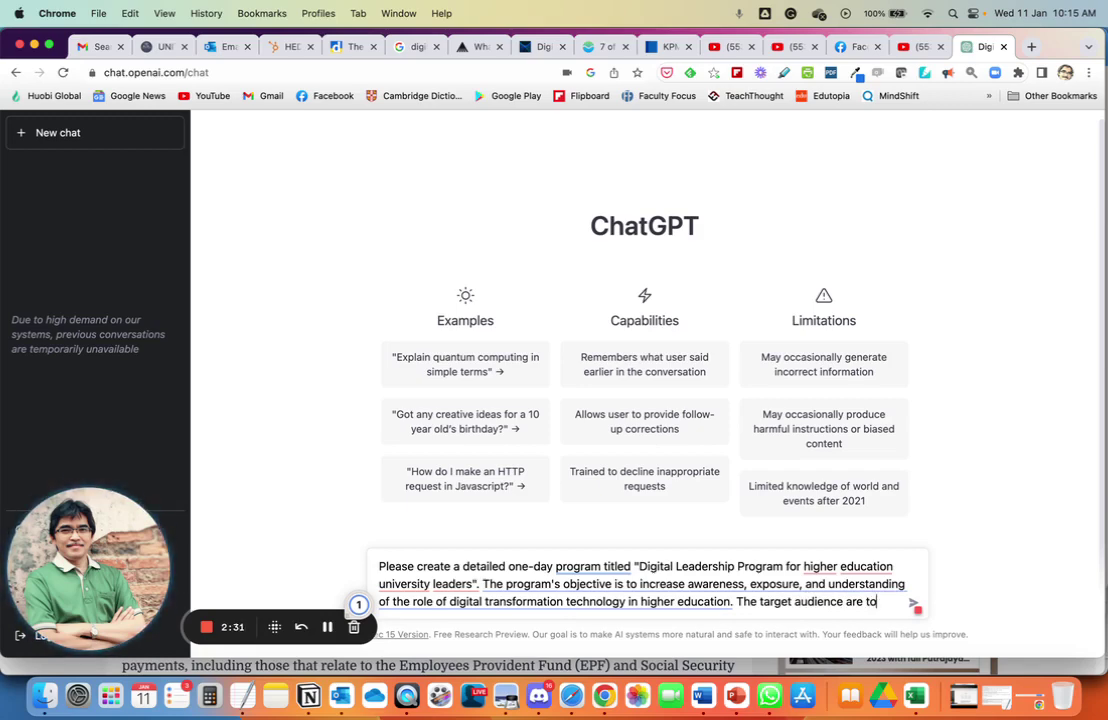
pyautogui.write('p managemnet')
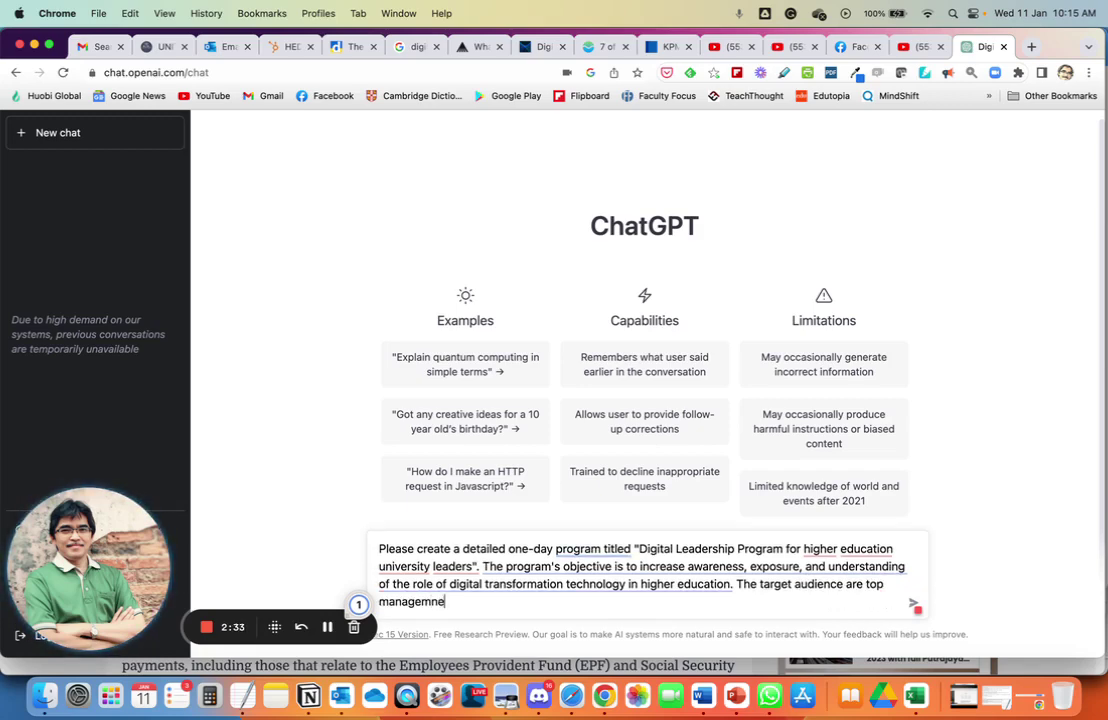
pyautogui.press('BackSpace')
pyautogui.press('BackSpace')
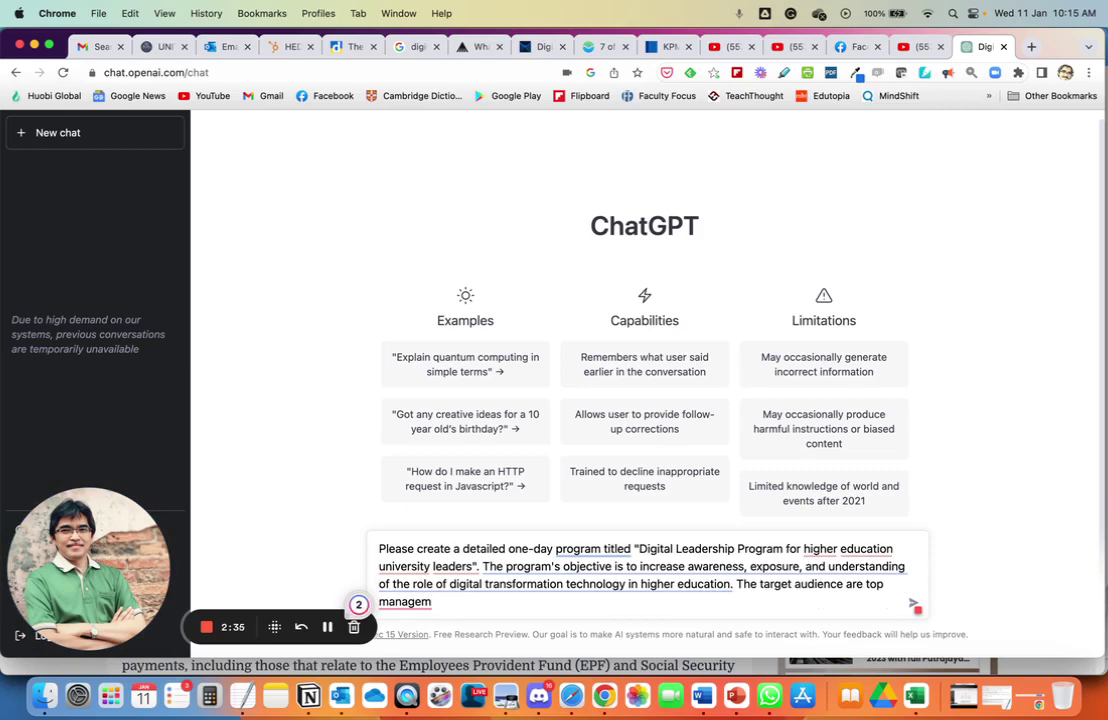
pyautogui.write('ent of the un')
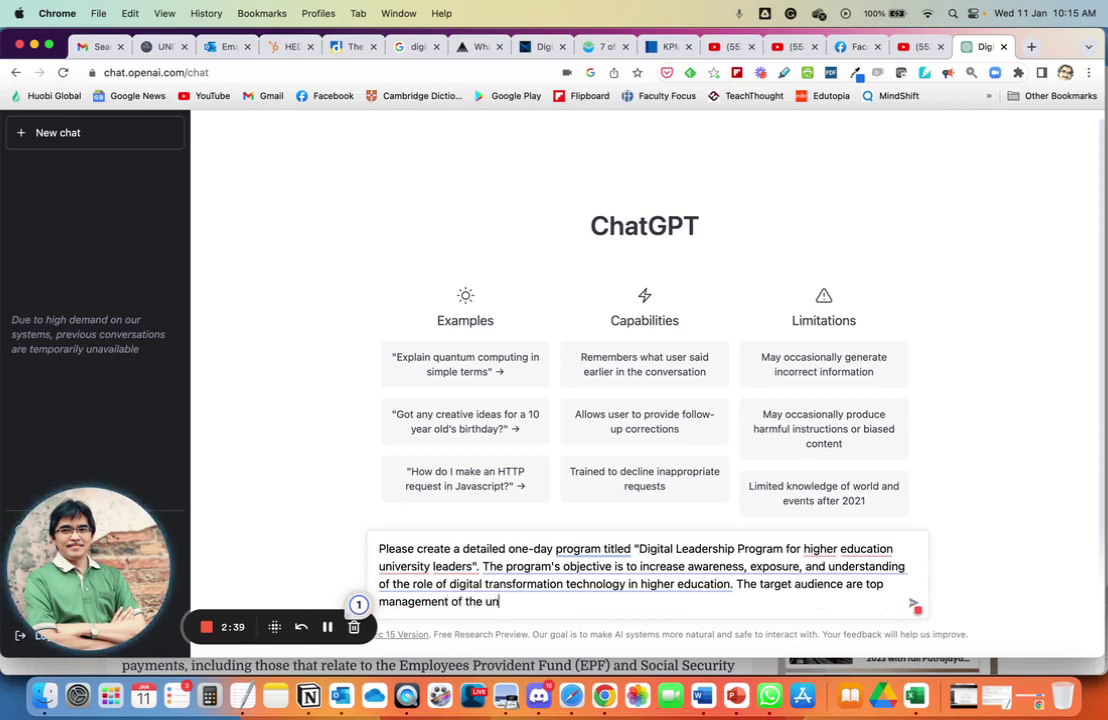
pyautogui.write('iversity s')
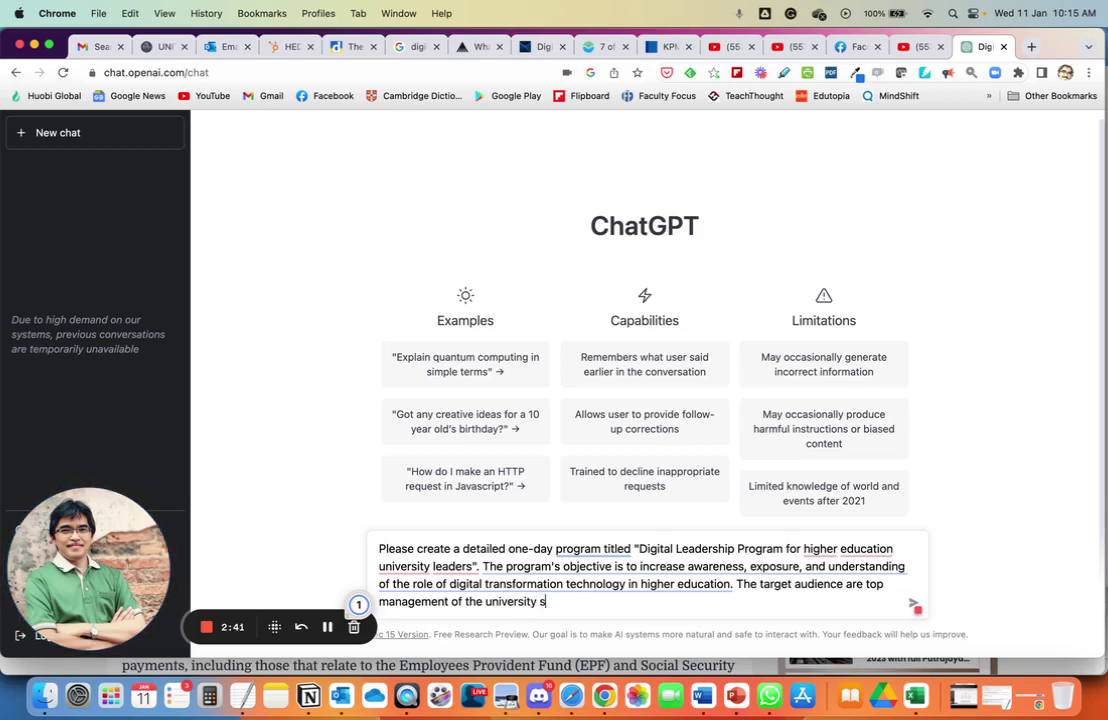
# Continue the audience sentence with "such as Vice Chancellor, Deputy Vice Chancellors, Deans"
pyautogui.write('uch as Vice Chancee')
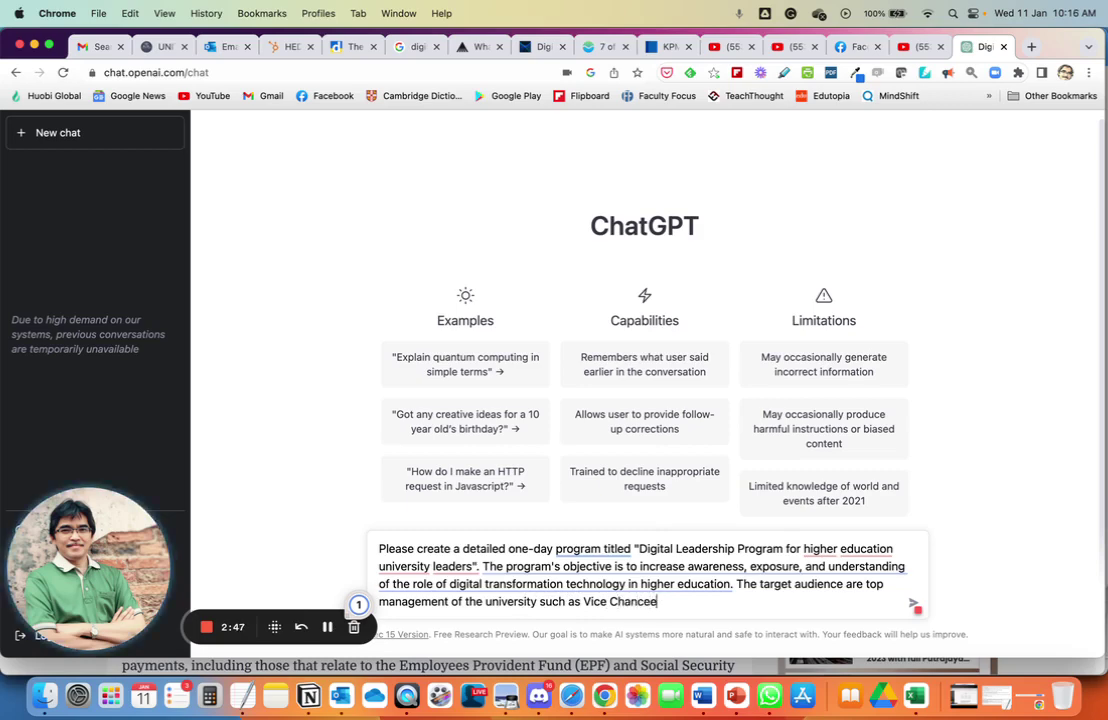
pyautogui.press('BackSpace')
pyautogui.write('ll')
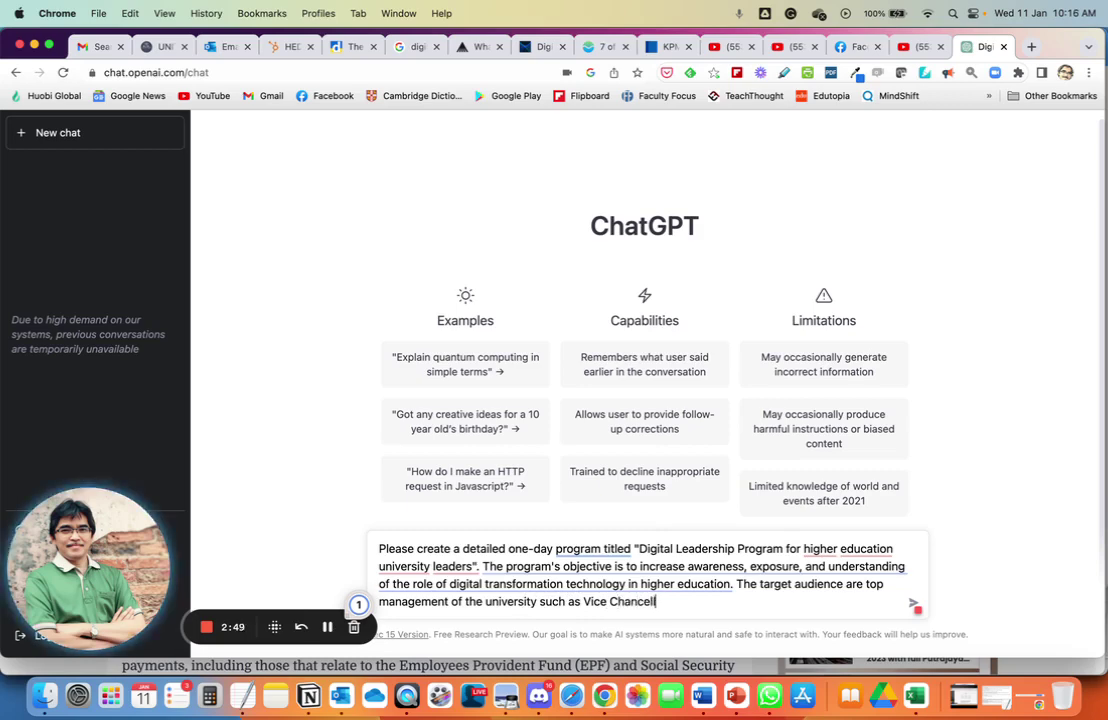
pyautogui.write('or')
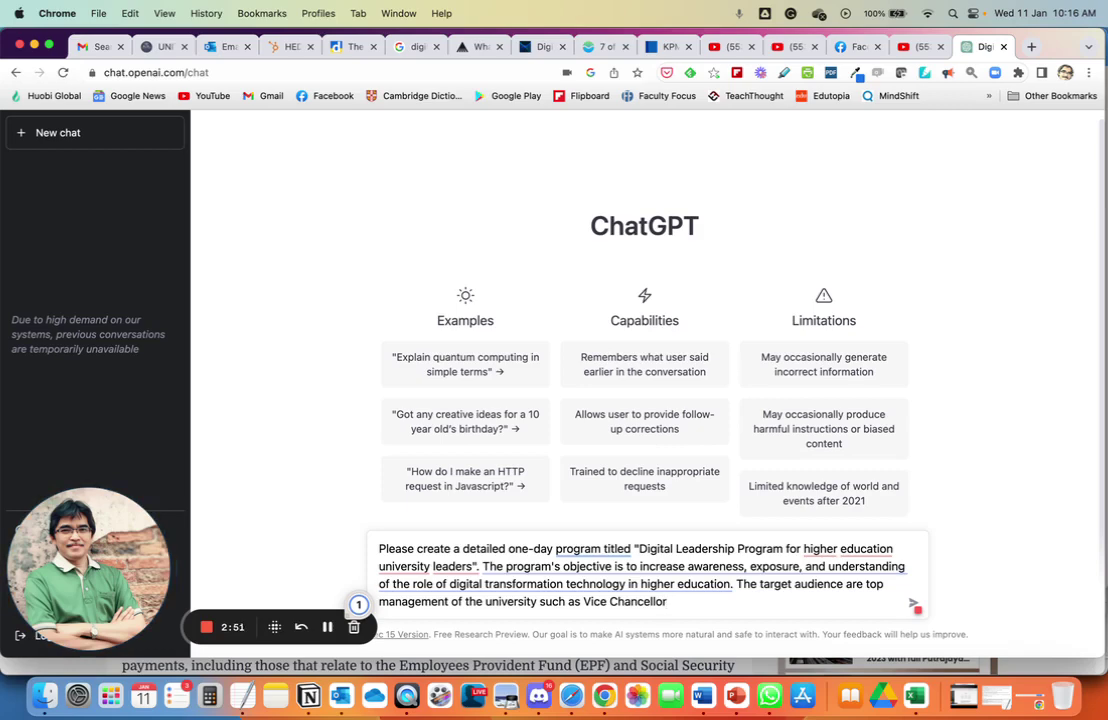
pyautogui.write(', Dea')
pyautogui.press('BackSpace')
pyautogui.press('BackSpace')
pyautogui.write('ea')
pyautogui.press('BackSpace')
pyautogui.press('BackSpace')
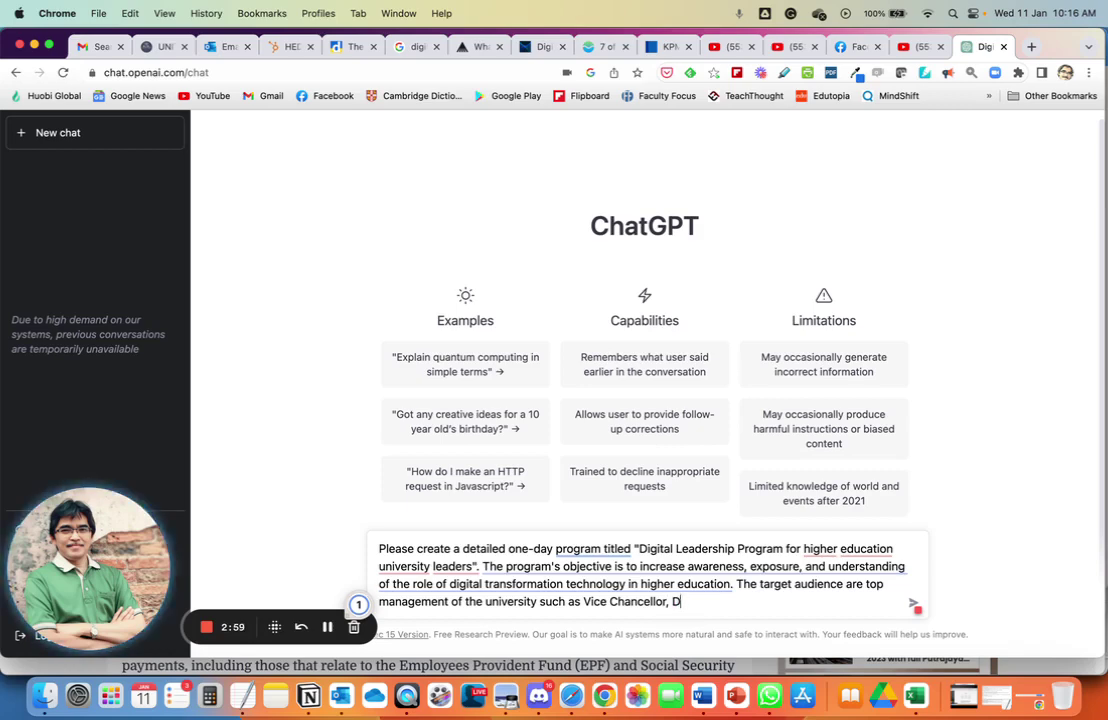
pyautogui.write('epu')
pyautogui.write('ty Vi')
pyautogui.write('ve')
pyautogui.press('BackSpace')
pyautogui.press('BackSpace')
pyautogui.press('BackSpace')
pyautogui.press('BackSpace')
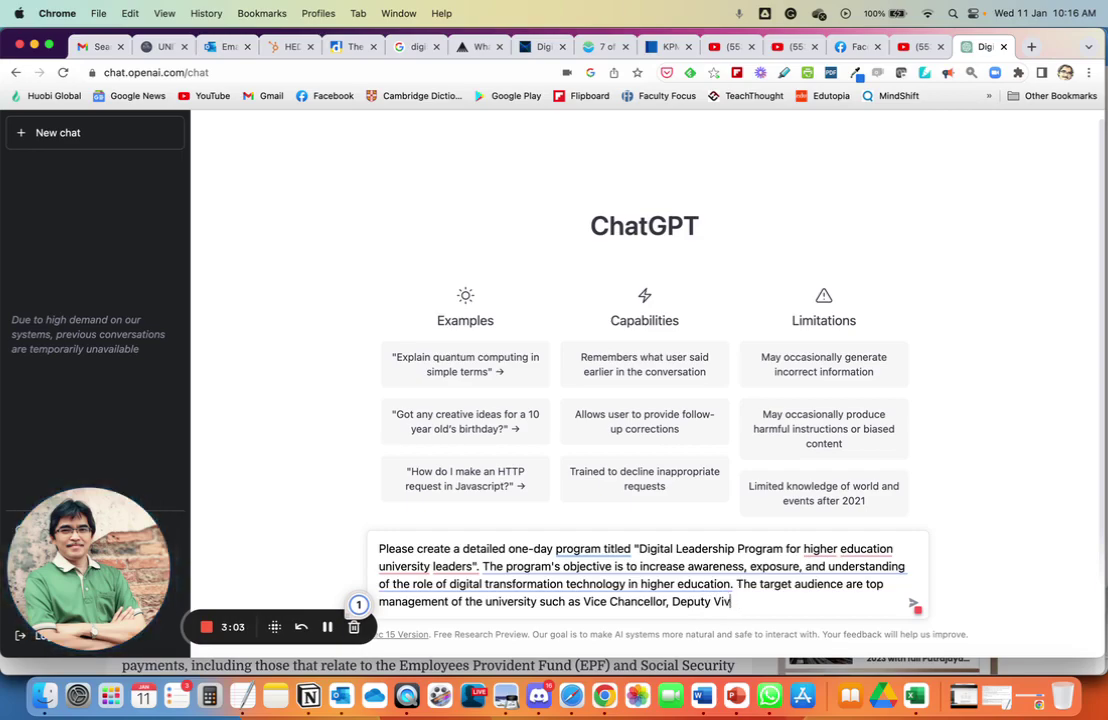
pyautogui.write('ice Chancellors, Deans')
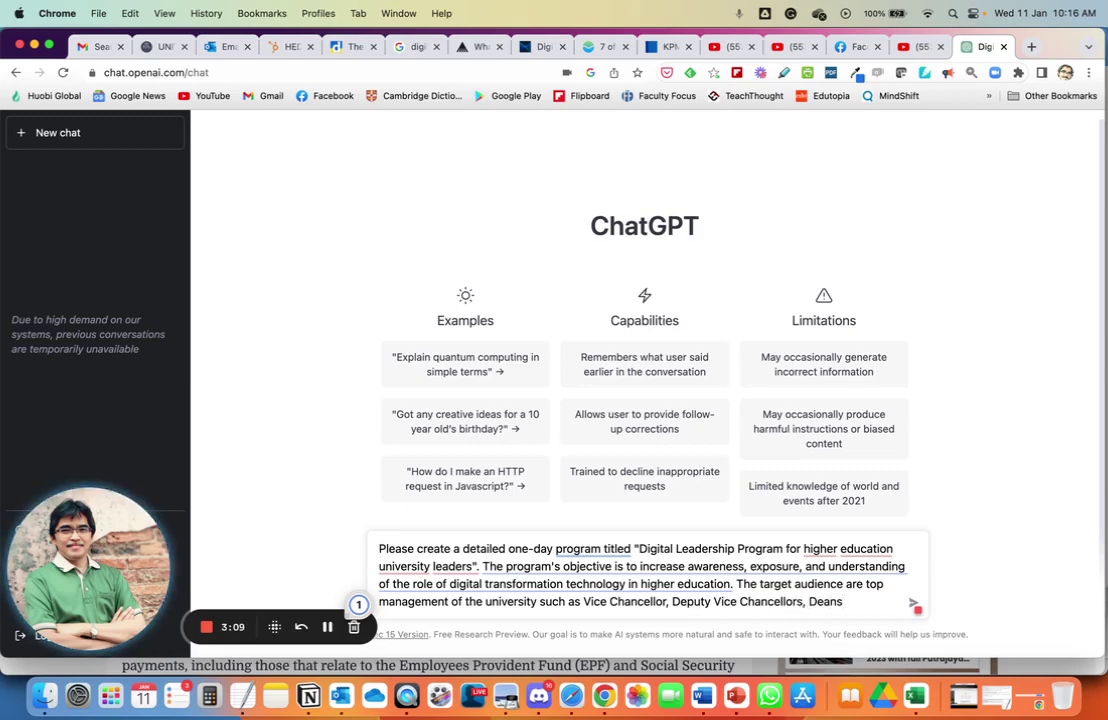
# Finish the audience list in the prompt with ", Head of Department, etc."
pyautogui.write(', Head ')
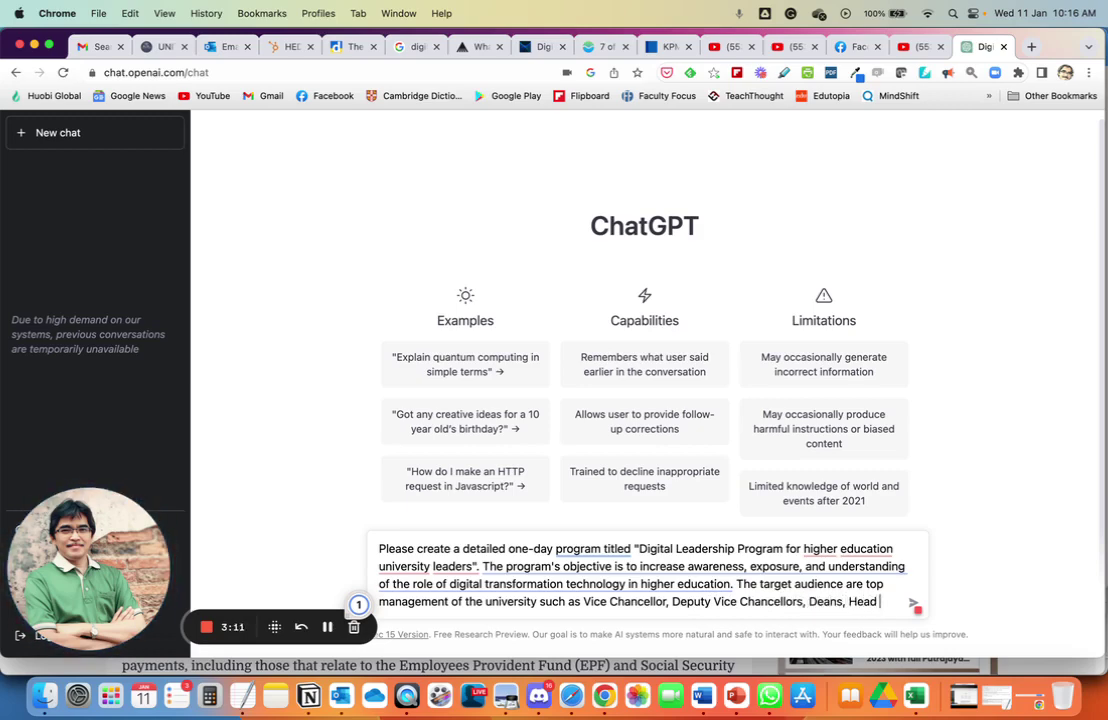
pyautogui.write('od')
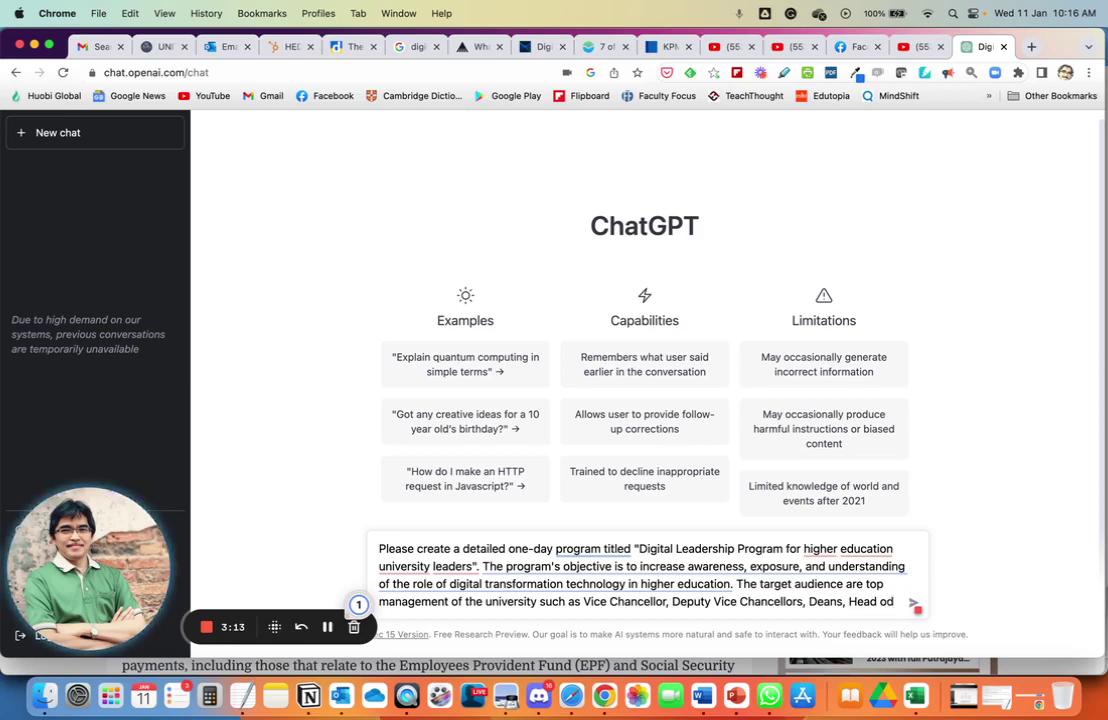
pyautogui.press('BackSpace')
pyautogui.write('f Depa')
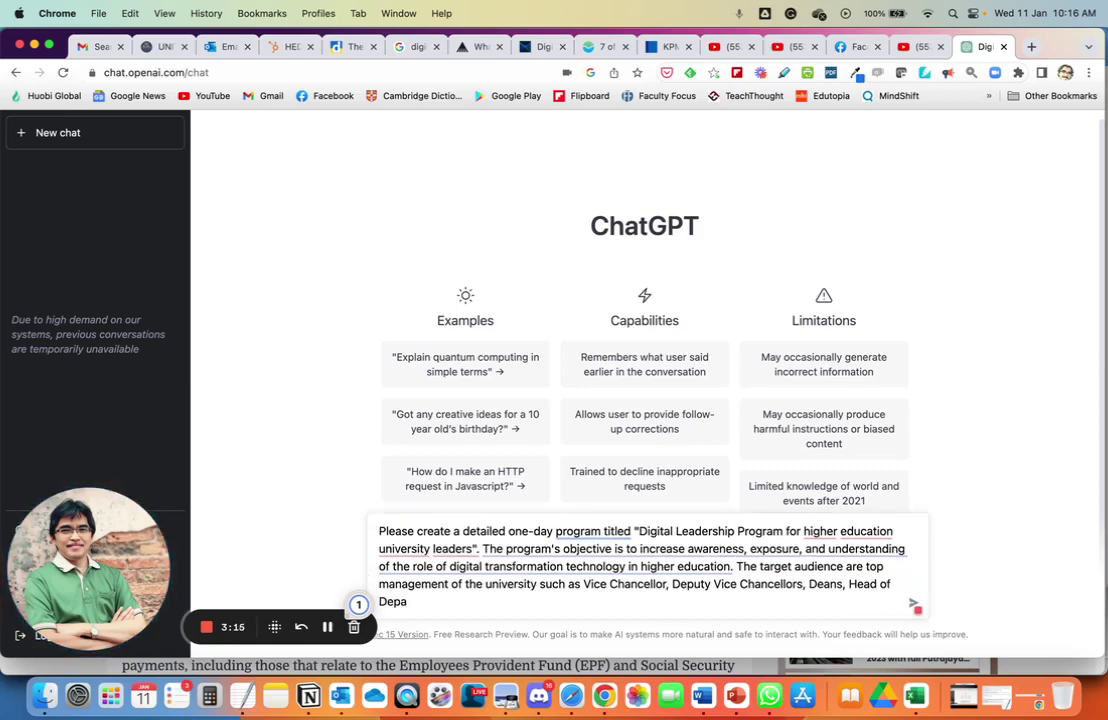
pyautogui.write('rtment, etc.')
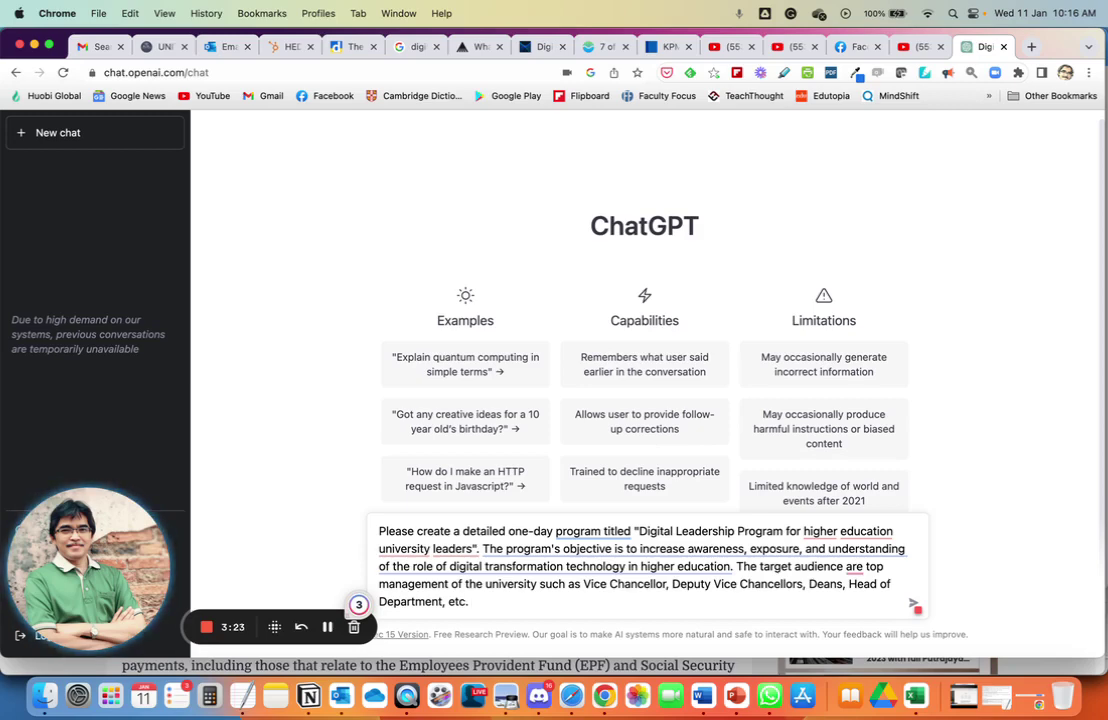
# Accept the grammar suggestion "is" for the verb after "target audience" and submit the prompt
pyautogui.moveTo(853, 567)
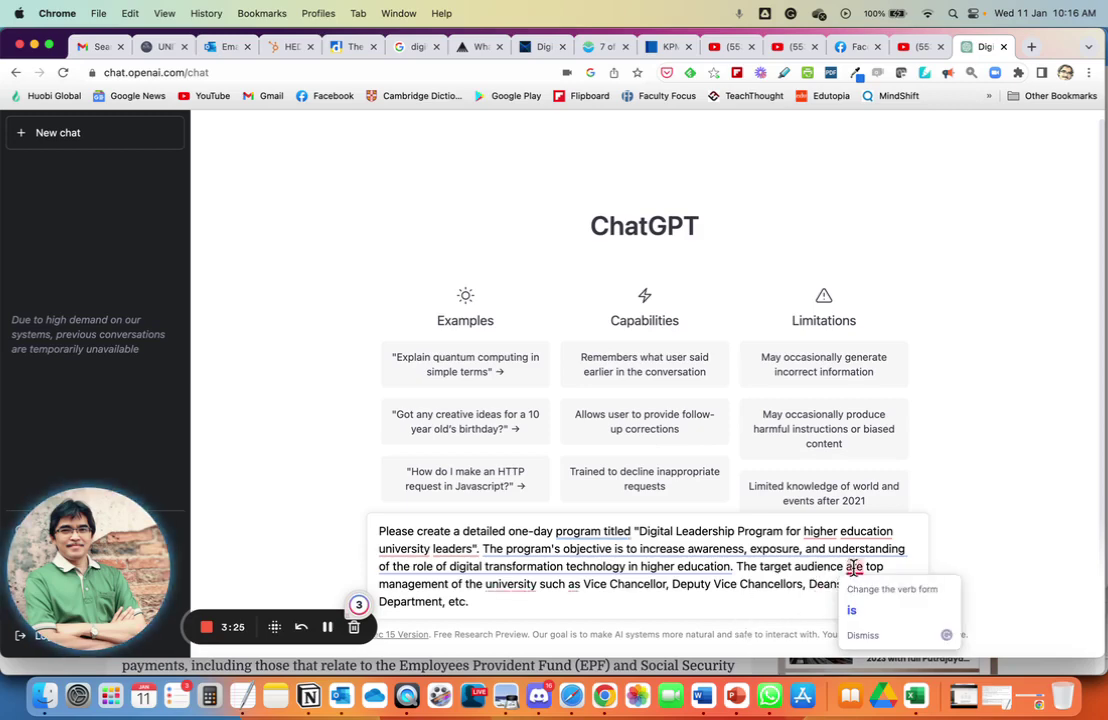
pyautogui.click(851, 610)
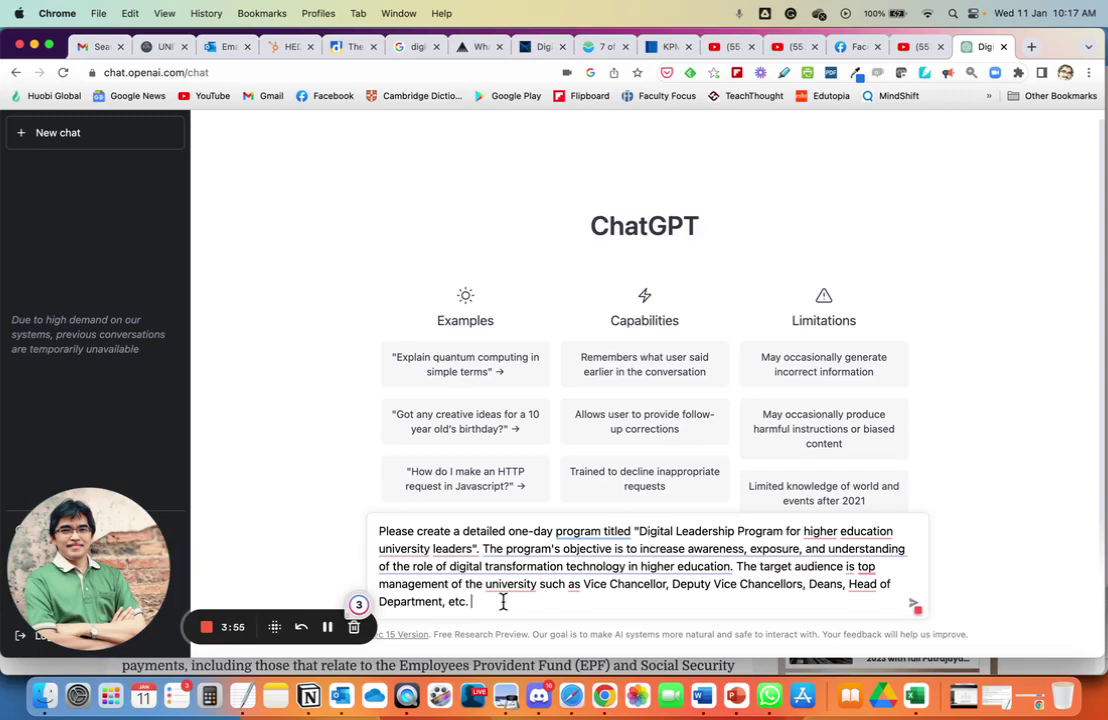
pyautogui.press('Return')
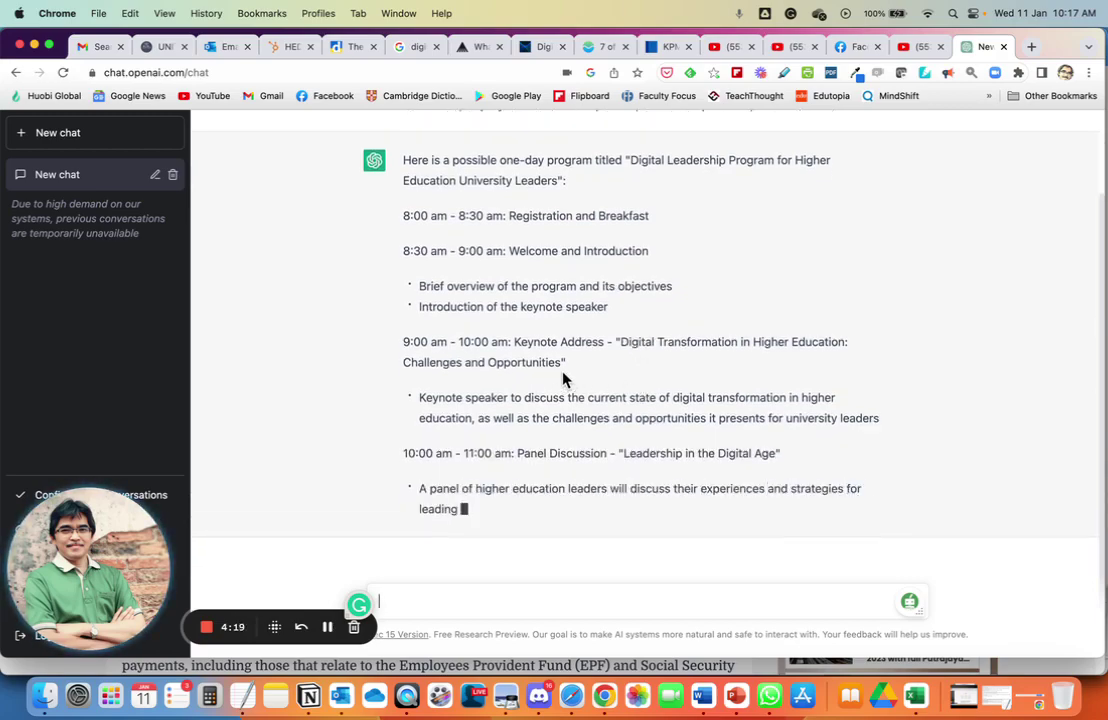
# Review the generated one-day program schedule, including the keynote, panel discussion, breakout sessions, lunch slot and closing session
pyautogui.moveTo(420, 342); pyautogui.dragTo(885, 366)
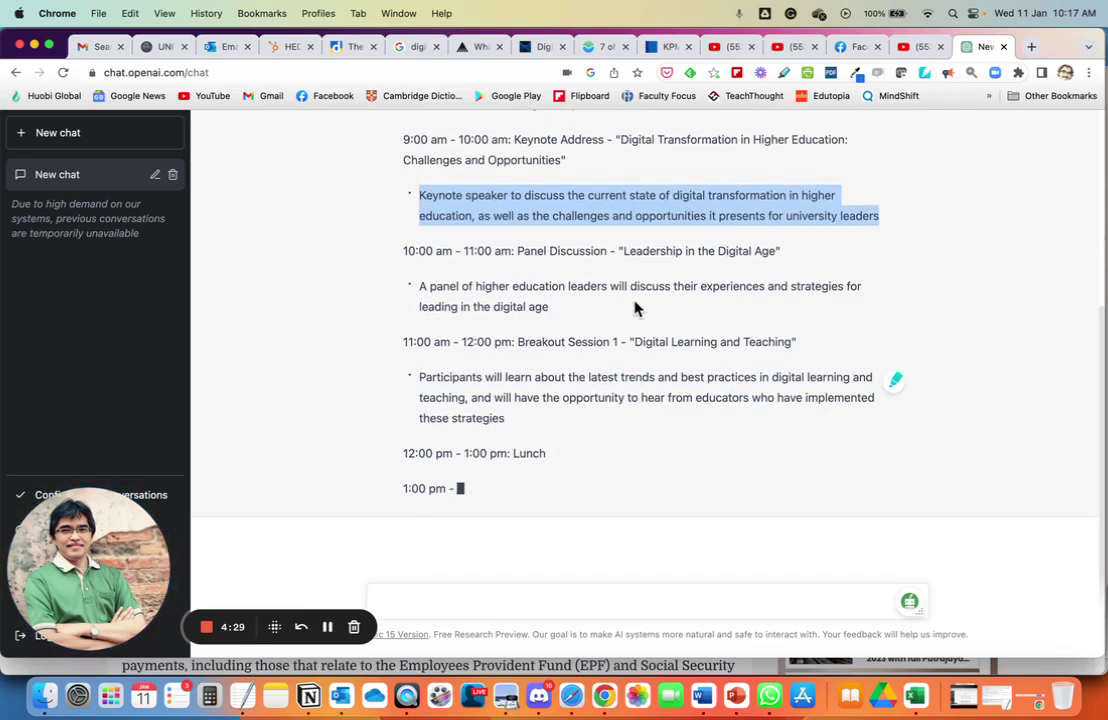
pyautogui.click(674, 287)
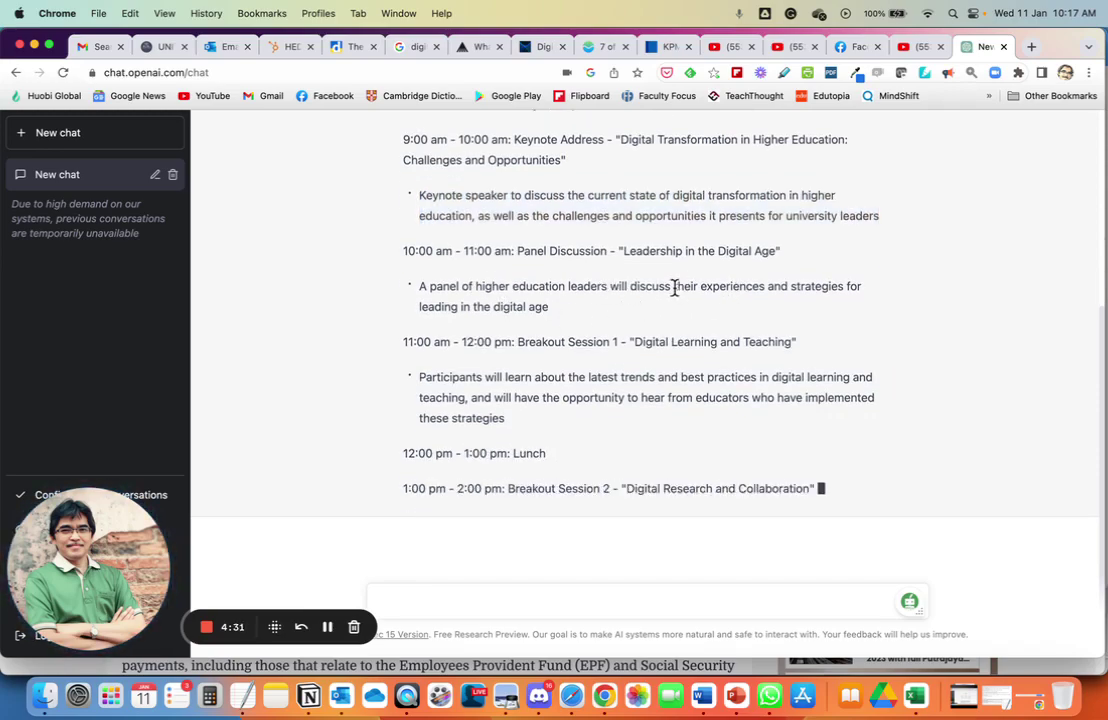
pyautogui.moveTo(674, 287); pyautogui.dragTo(663, 309)
pyautogui.click(672, 258)
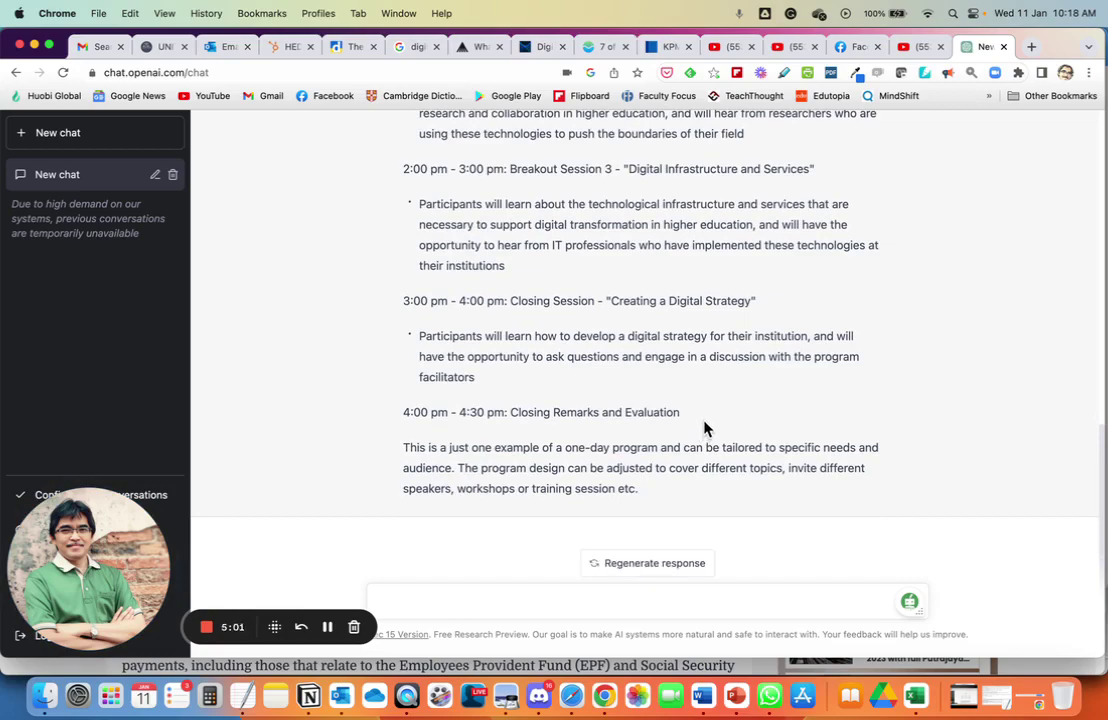
pyautogui.scroll(10, 704, 428)
pyautogui.scroll(-6, 704, 424)
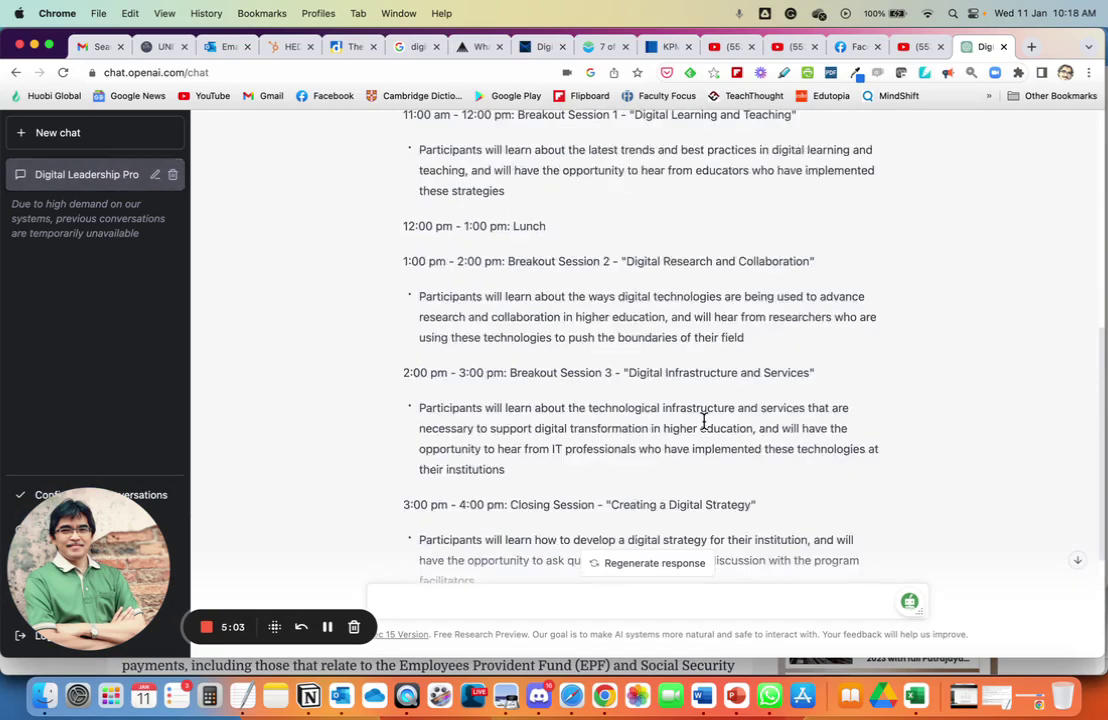
pyautogui.scroll(-3, 704, 425)
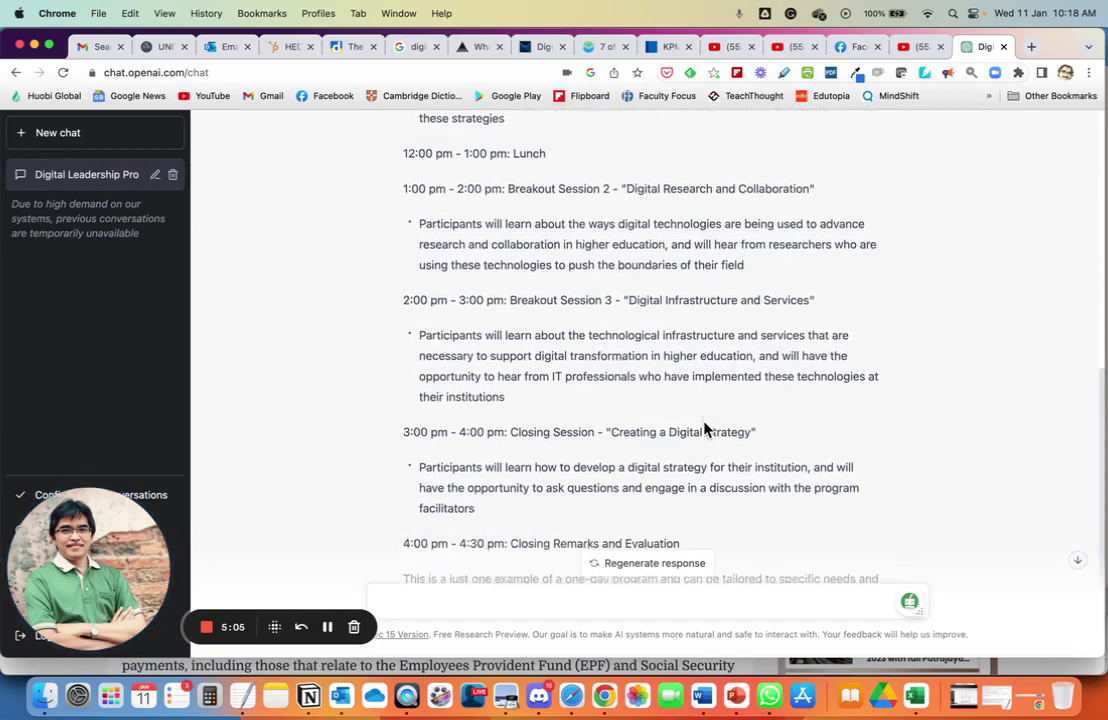
pyautogui.scroll(-5, 704, 428)
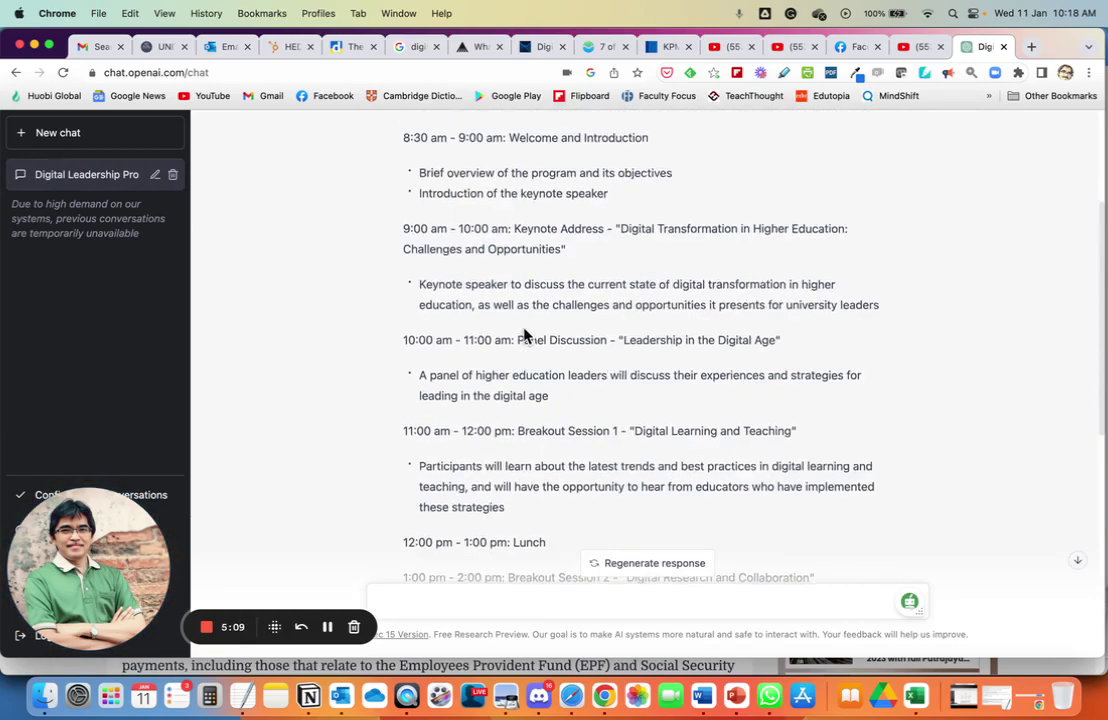
pyautogui.scroll(15, 522, 330)
pyautogui.scroll(-4, 540, 447)
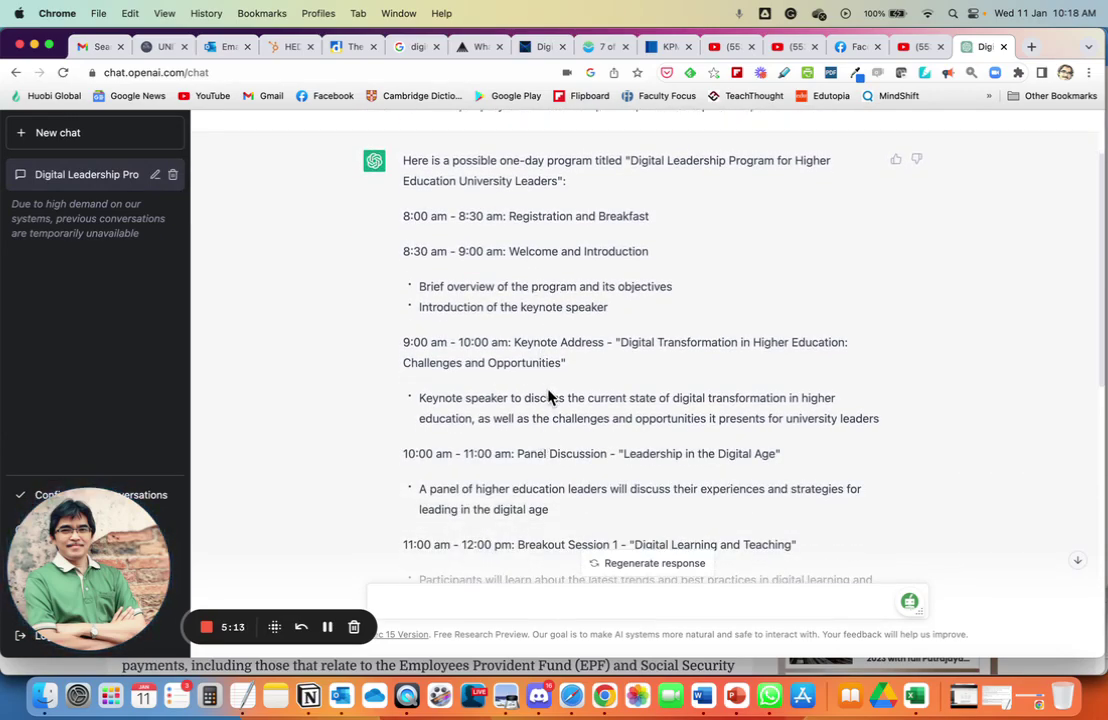
pyautogui.scroll(-5, 549, 397)
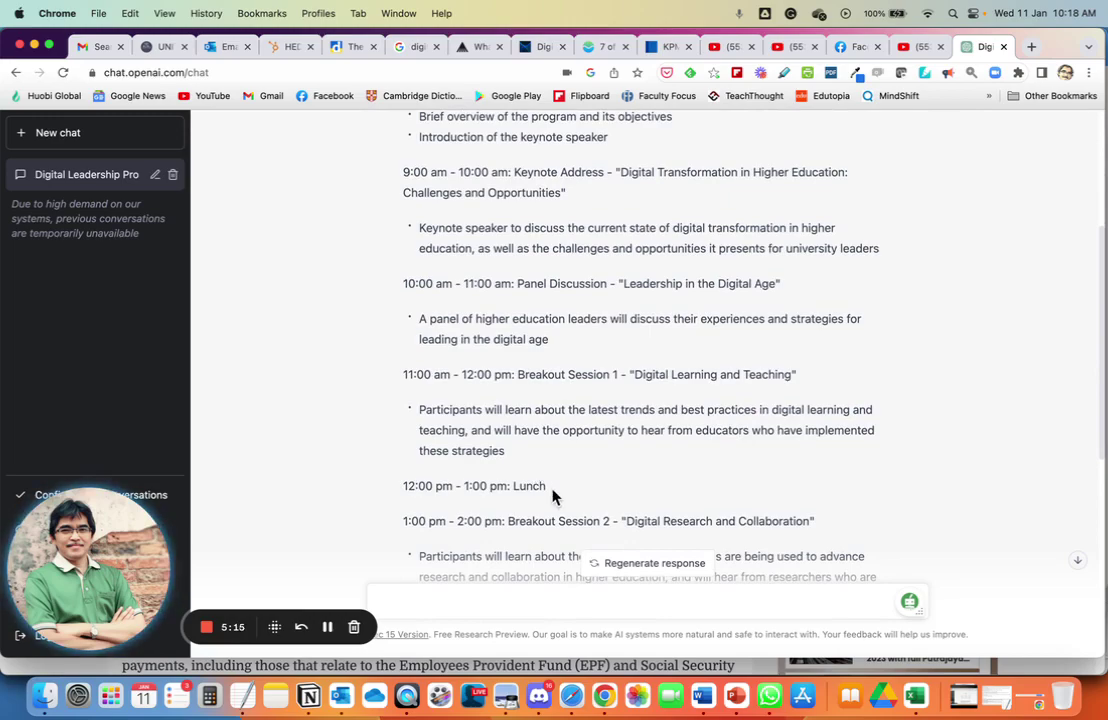
pyautogui.scroll(6, 623, 463)
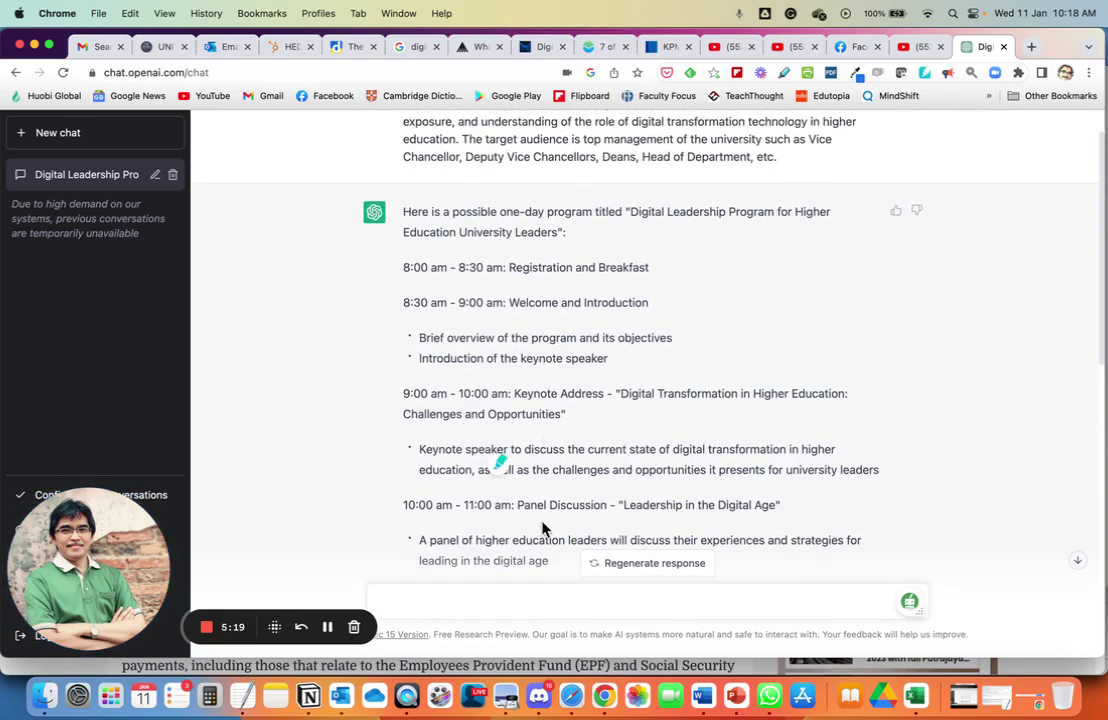
pyautogui.scroll(-11, 643, 485)
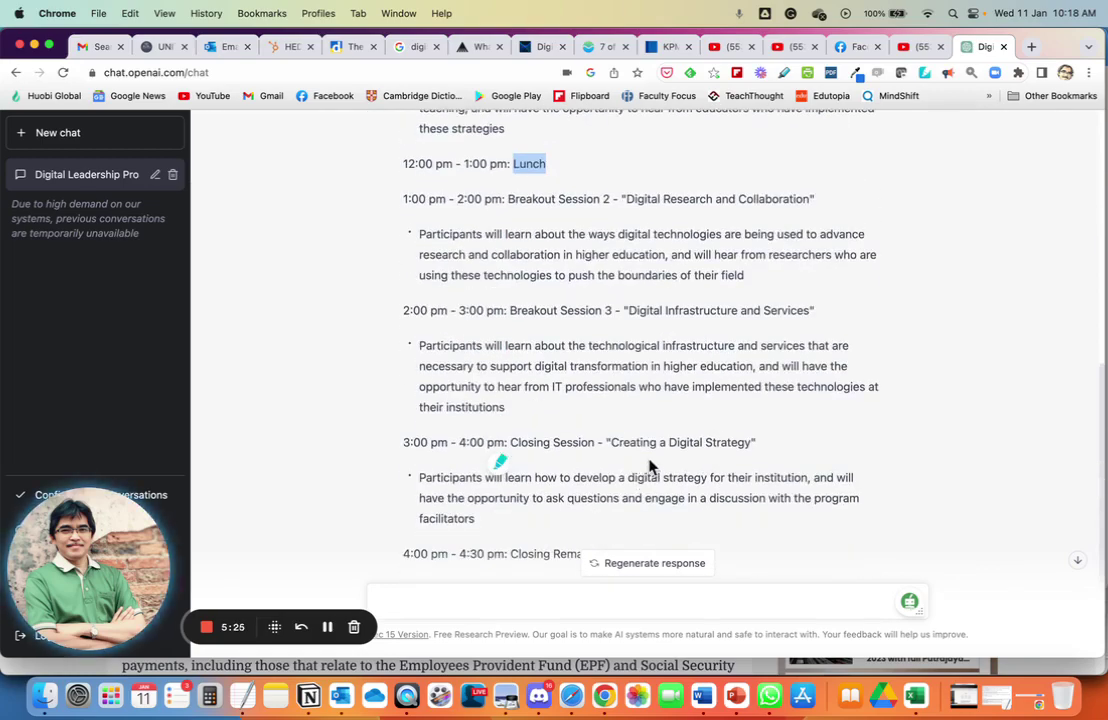
pyautogui.scroll(8, 645, 478)
pyautogui.scroll(-3, 650, 480)
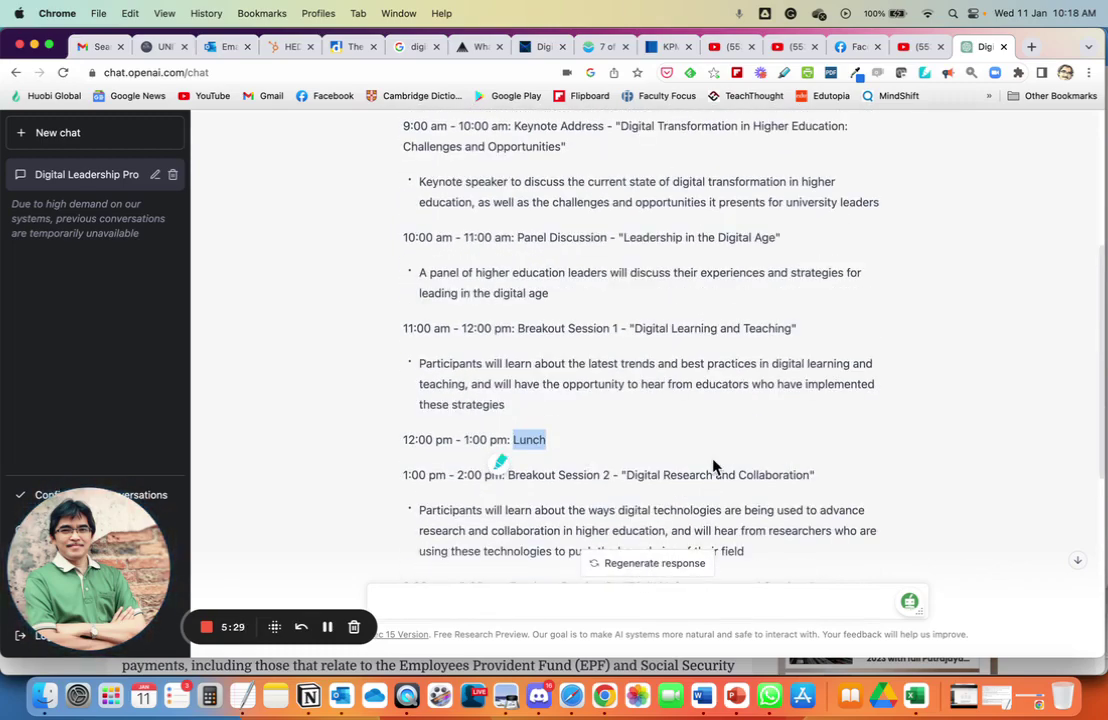
# Copy the phrase "one-day program titled "Digital Leadership Program for Higher Education University Leaders"" from the response's opening sentence
pyautogui.scroll(4, 712, 462)
pyautogui.scroll(3, 710, 460)
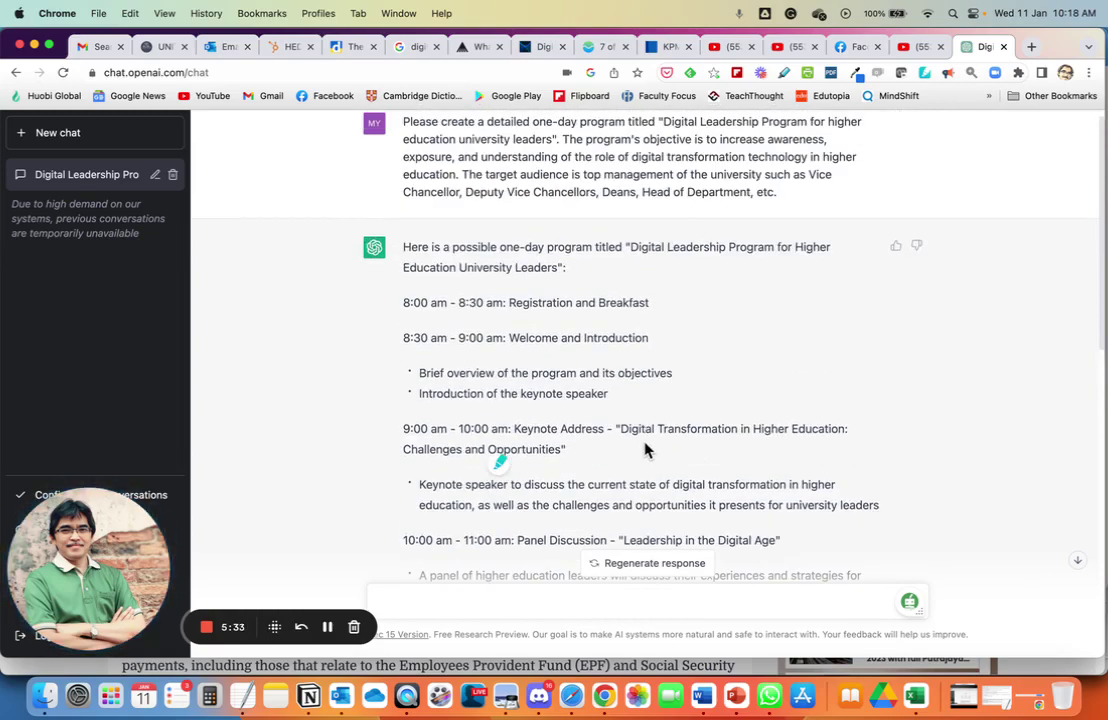
pyautogui.scroll(-3, 647, 451)
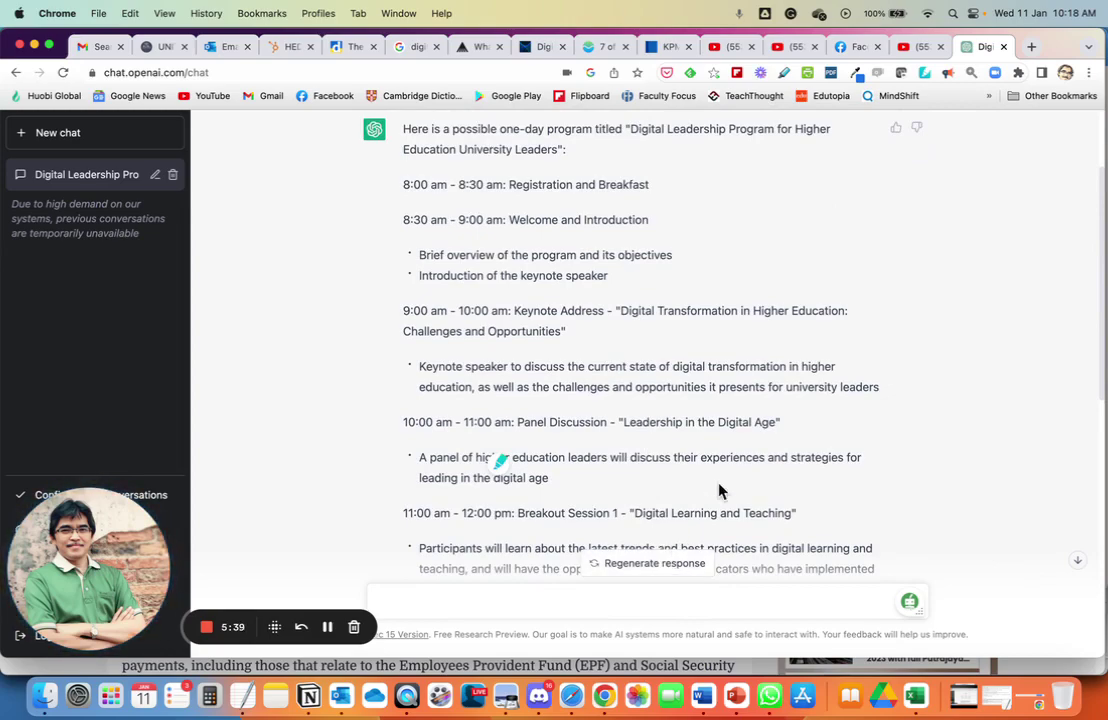
pyautogui.scroll(-8, 718, 490)
pyautogui.scroll(10, 720, 490)
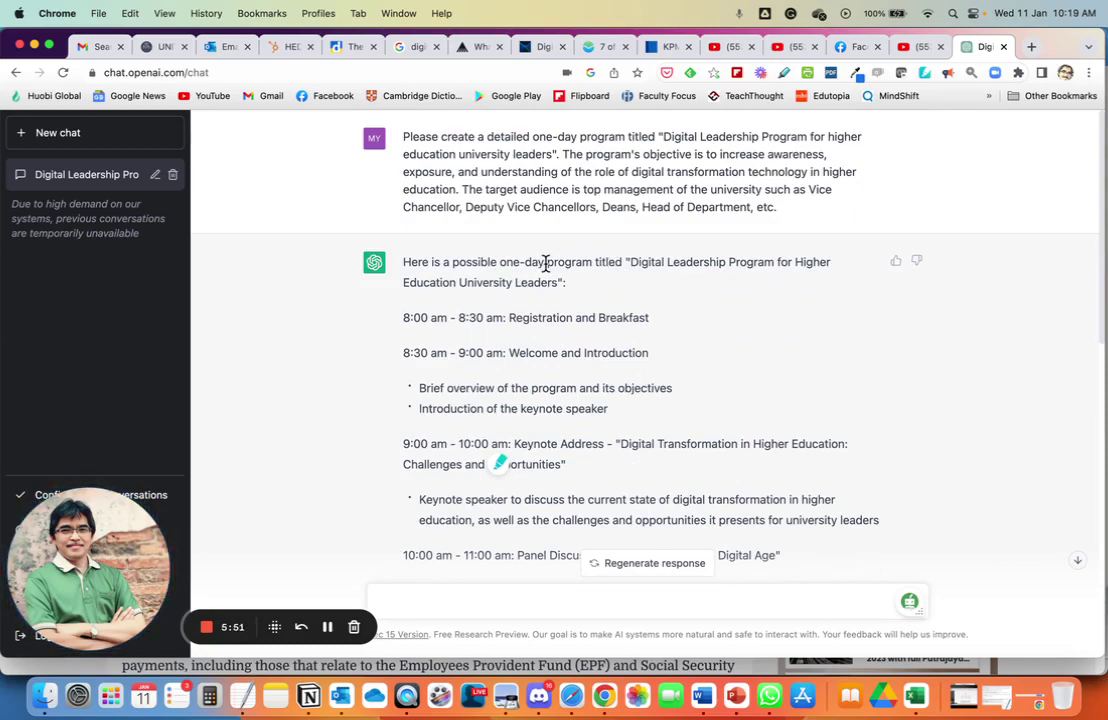
pyautogui.moveTo(500, 262); pyautogui.dragTo(563, 278)
pyautogui.press('super+c')
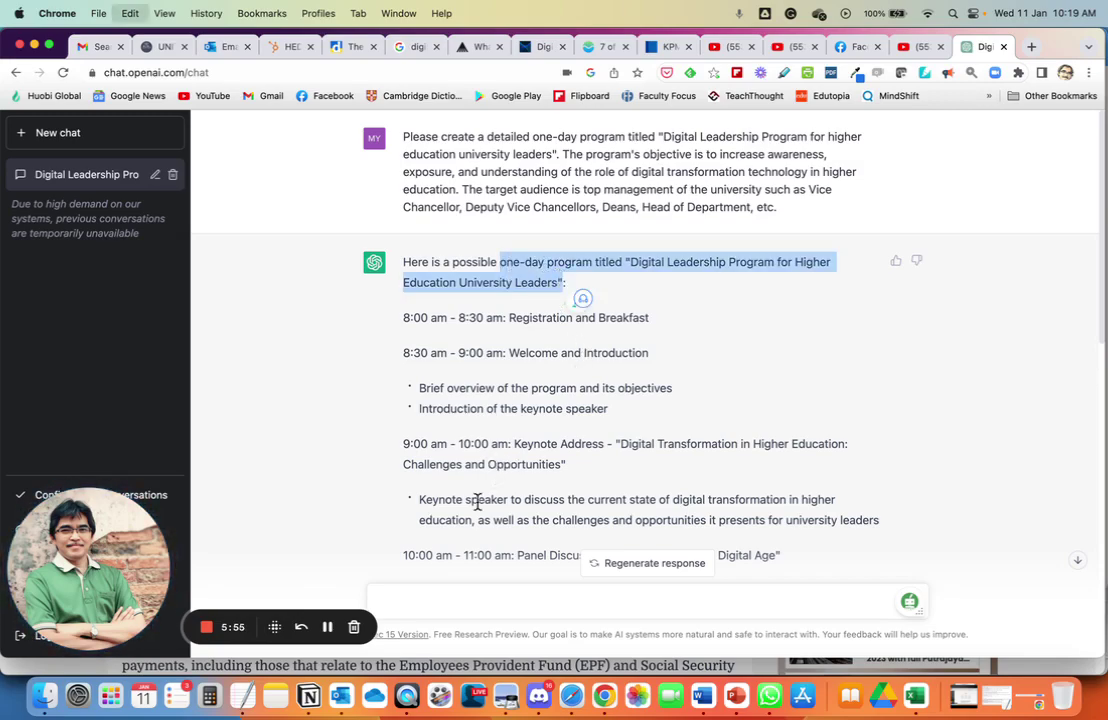
# Begin a follow-up prompt with "Please provide more detailed synopsis"
pyautogui.click(424, 595)
pyautogui.write('P')
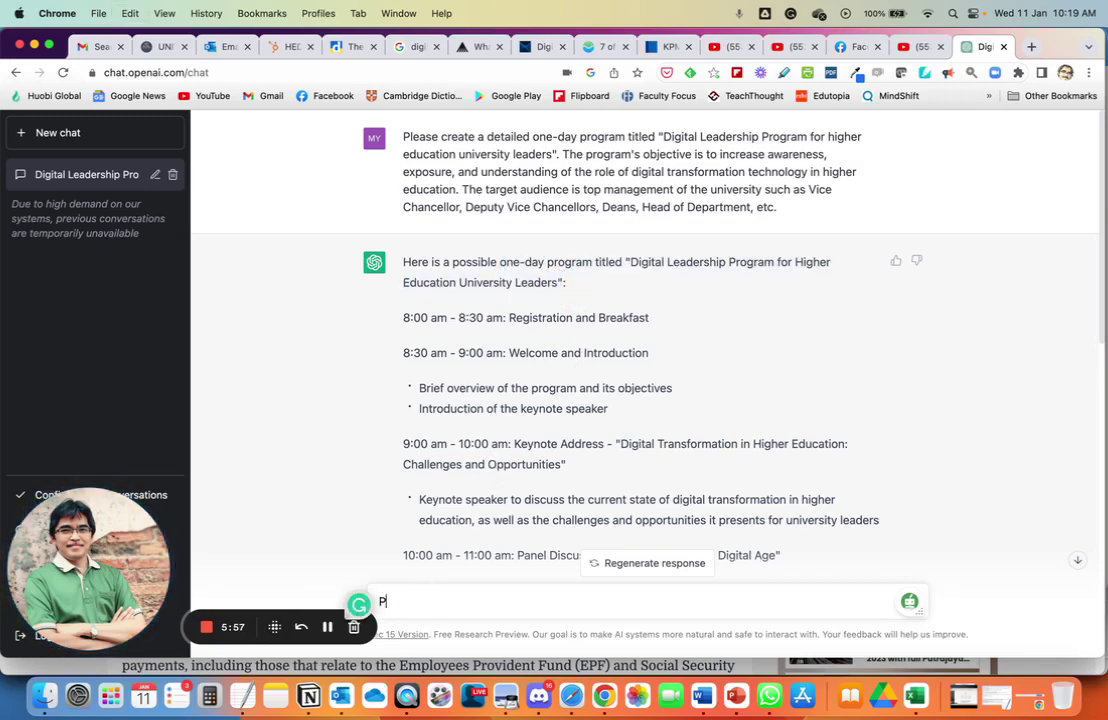
pyautogui.write('lease')
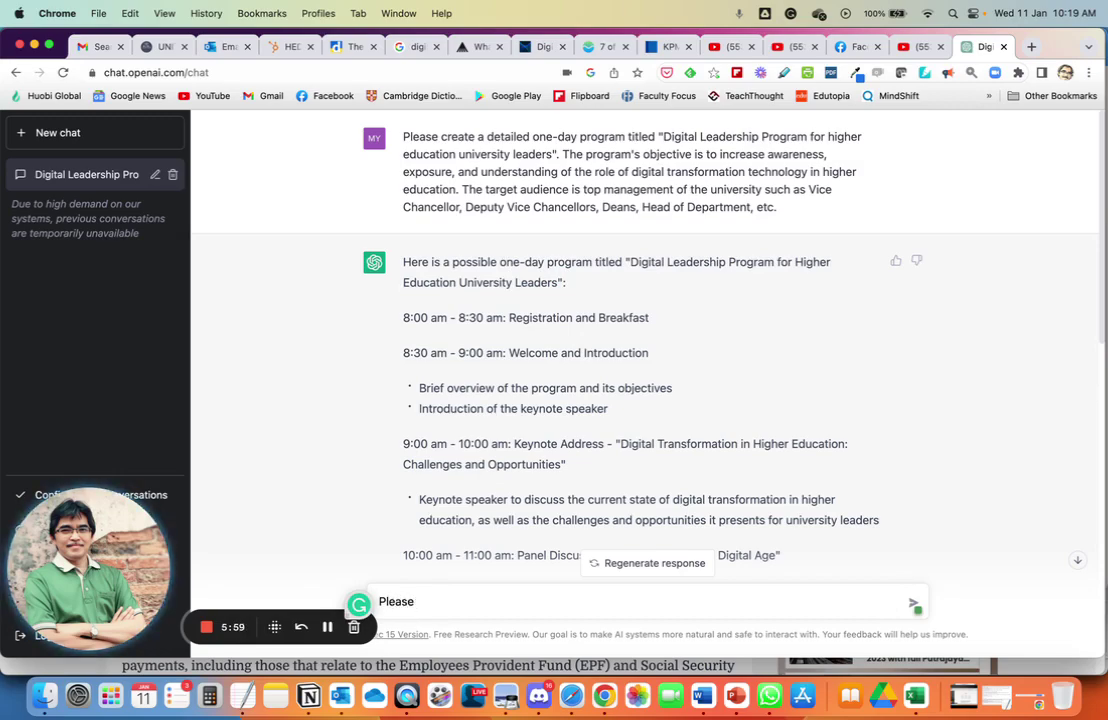
pyautogui.write(' provide mo')
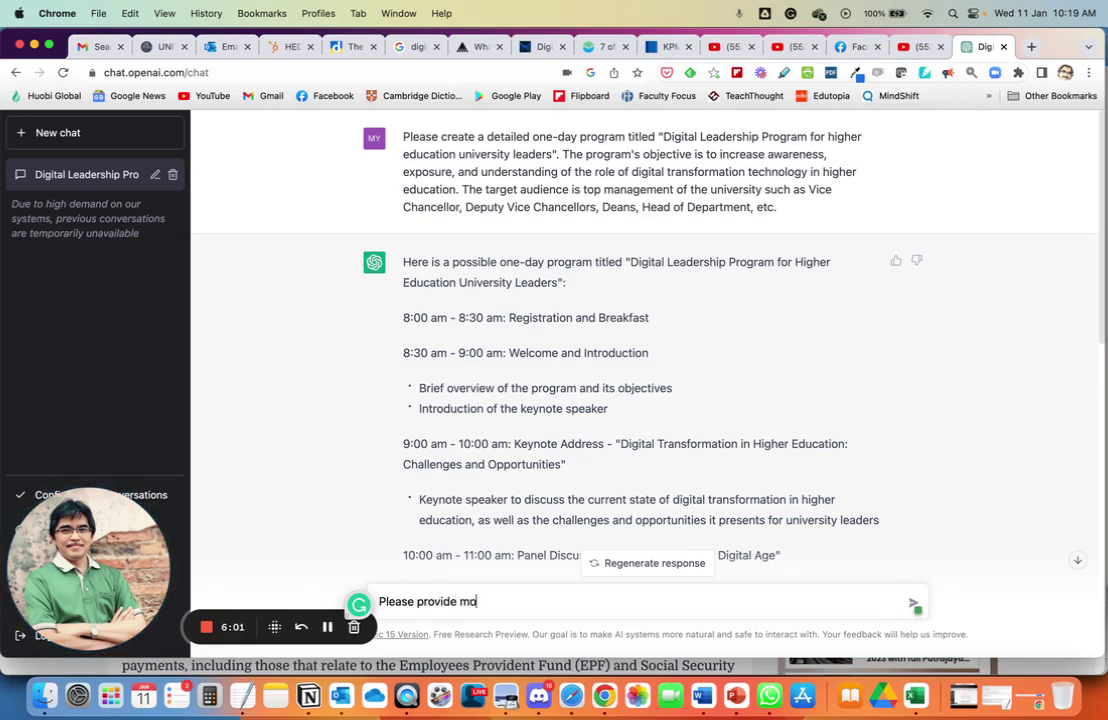
pyautogui.write('re detailed sysno')
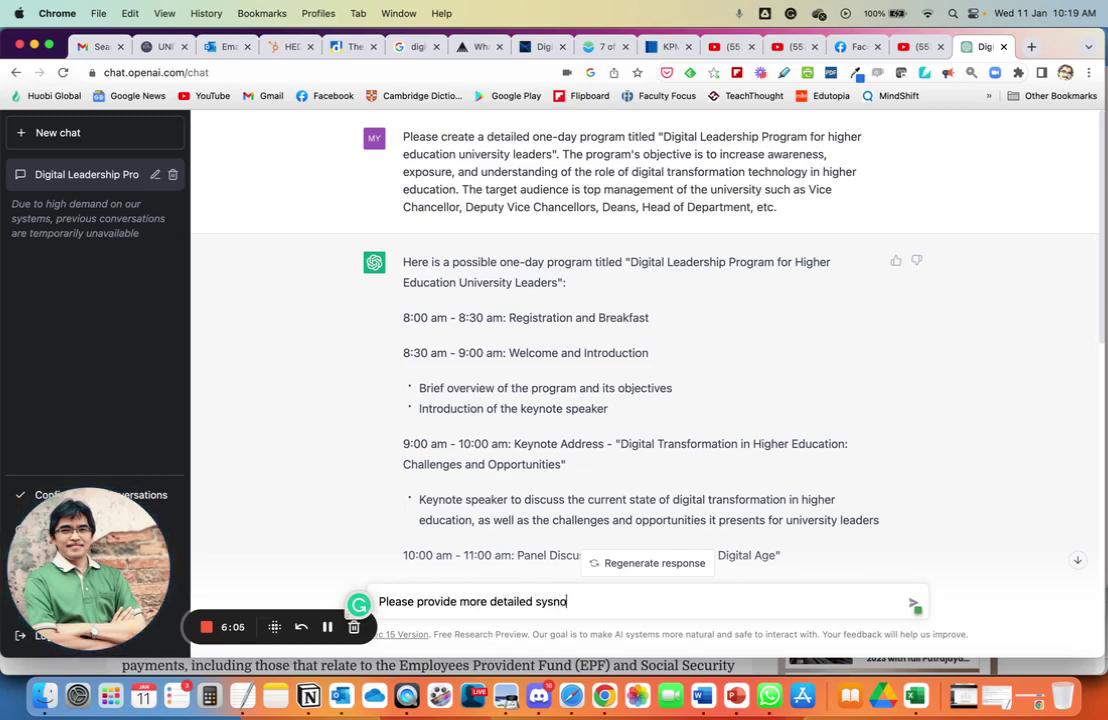
pyautogui.write('psis')
pyautogui.press('BackSpace')
pyautogui.press('BackSpace')
pyautogui.press('BackSpace')
pyautogui.press('BackSpace')
pyautogui.write('sis')
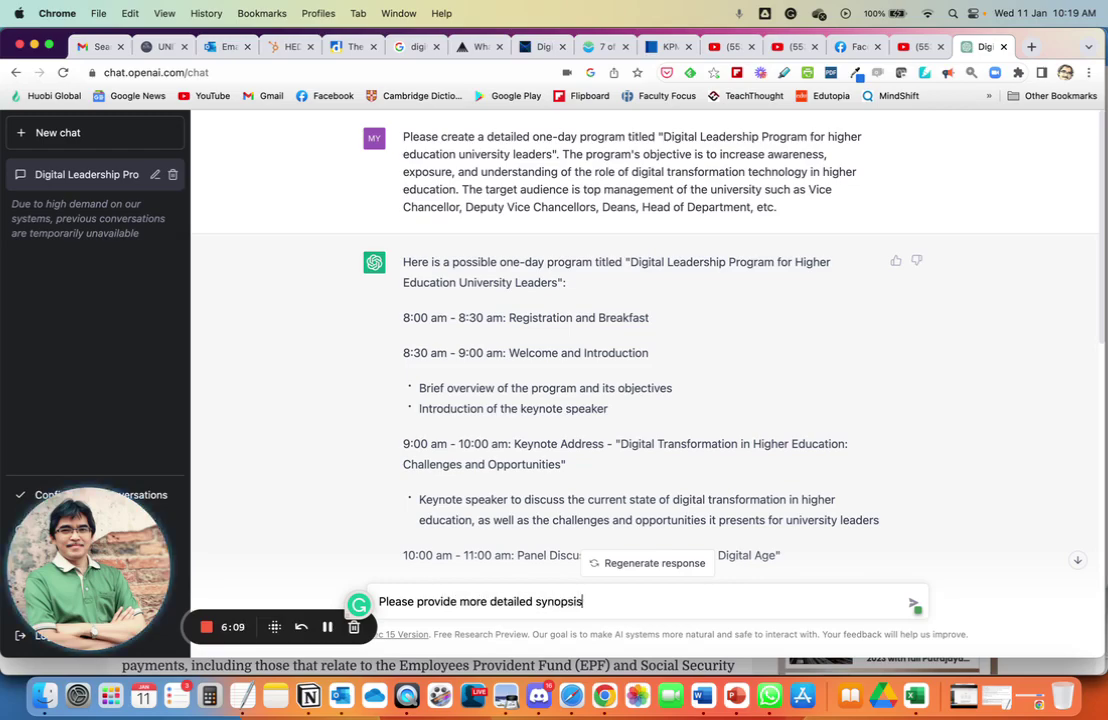
# Complete the prompt with "of" and the copied one-day program title phrase, and submit it
pyautogui.write(' of')
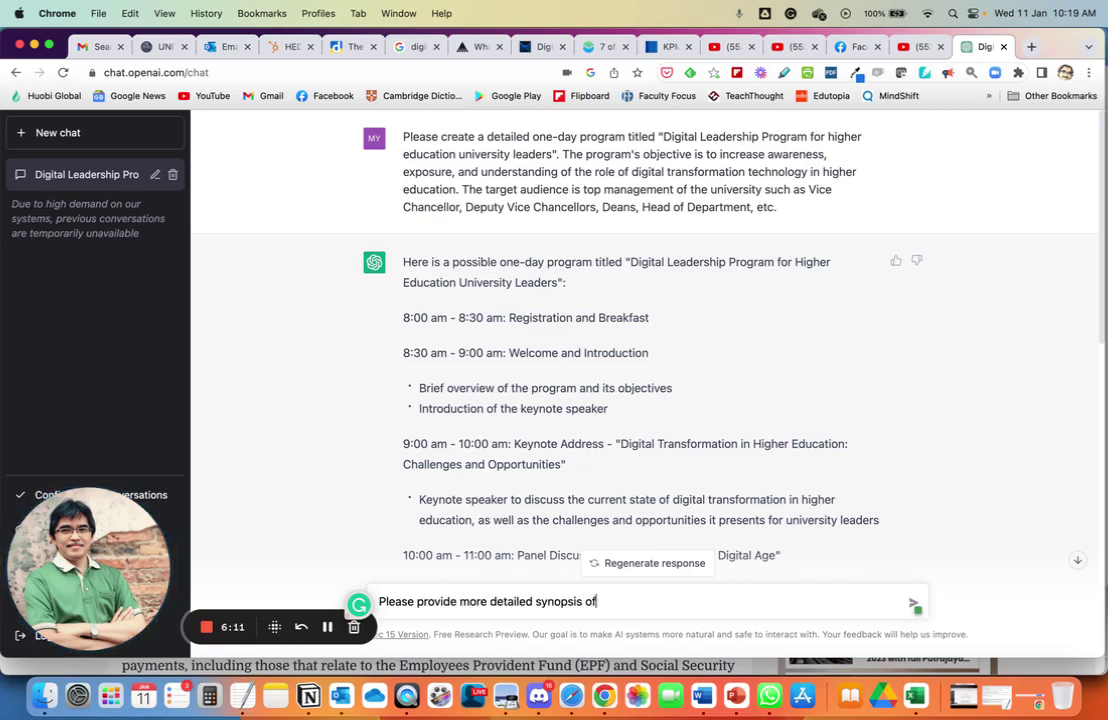
pyautogui.press('super+v')
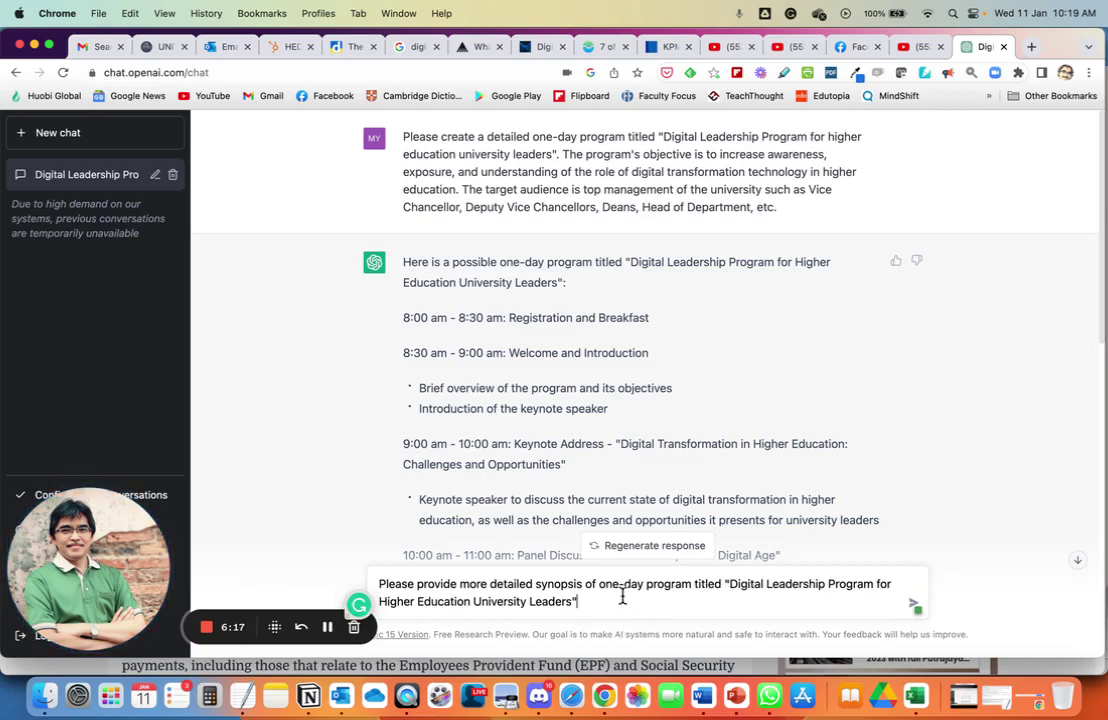
pyautogui.press('Return')
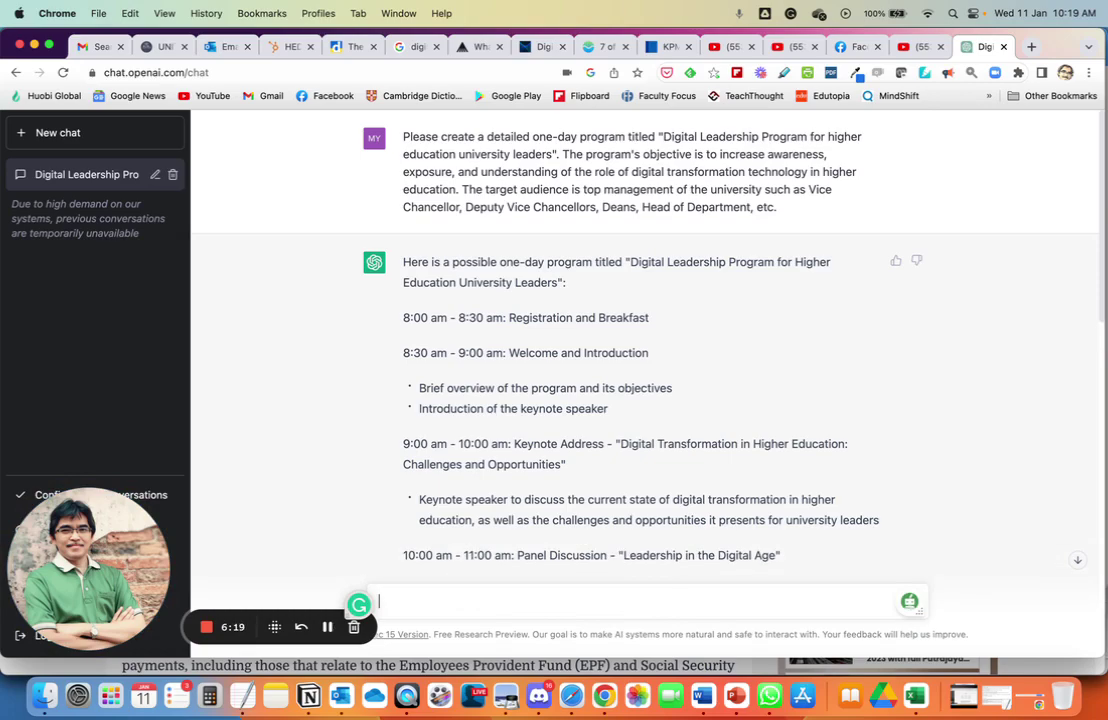